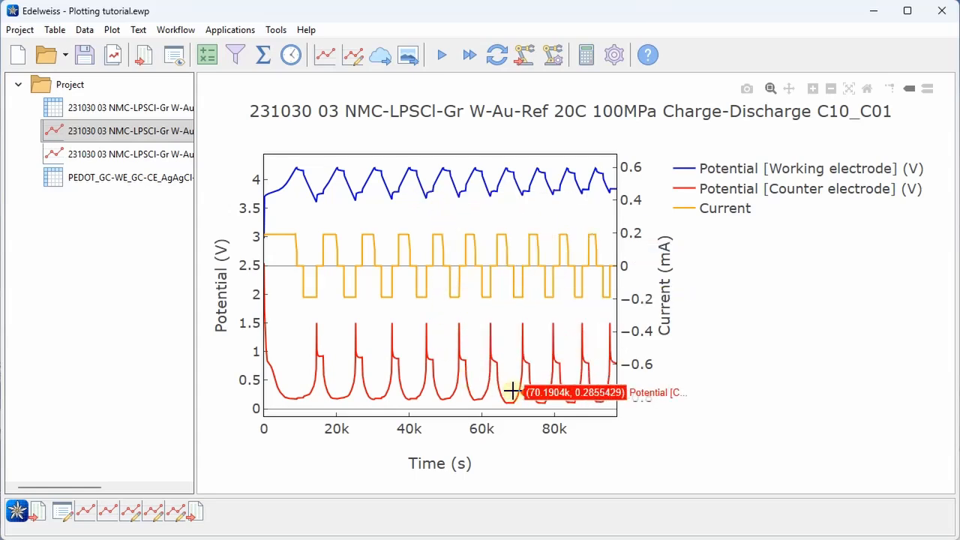
View the charge-discharge data table, then reopen its plot's Edit plot settings
left_click(165, 109)
left_click(161, 133)
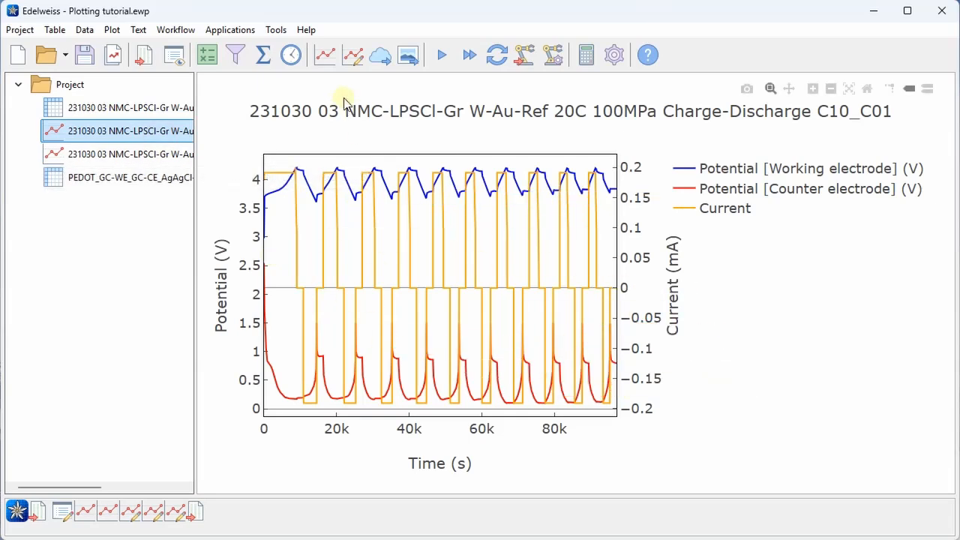
left_click(353, 56)
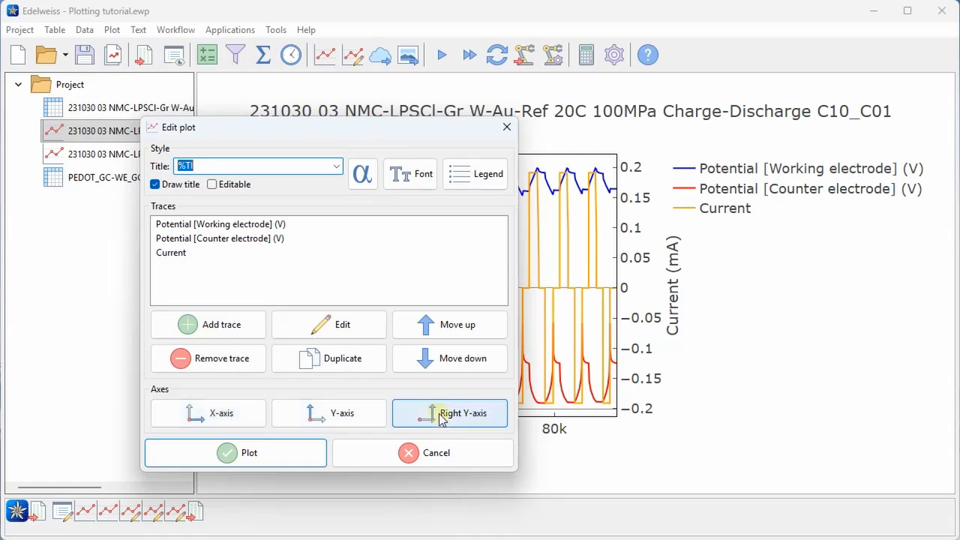
Make the right current axis text Orange, keeping its %QY (%US) title
left_click(483, 424)
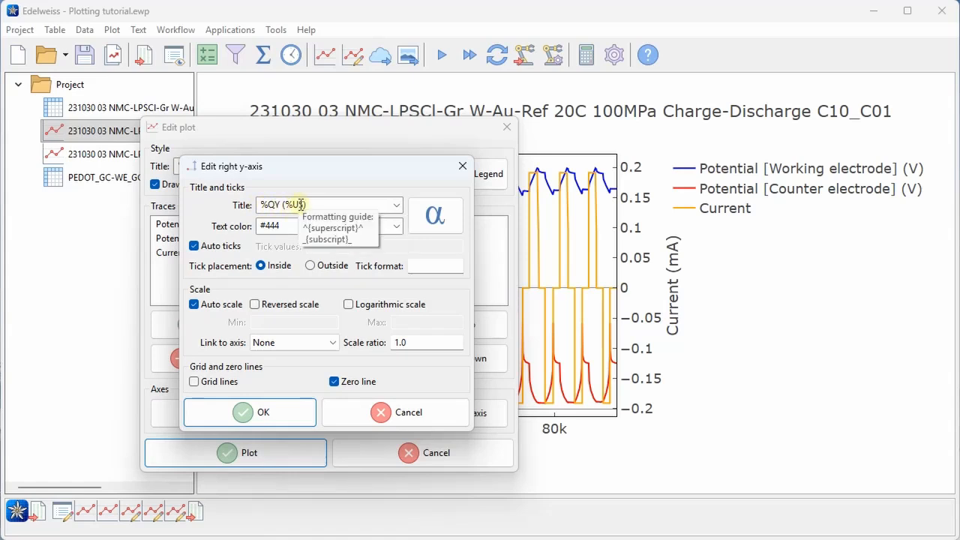
left_click(398, 209)
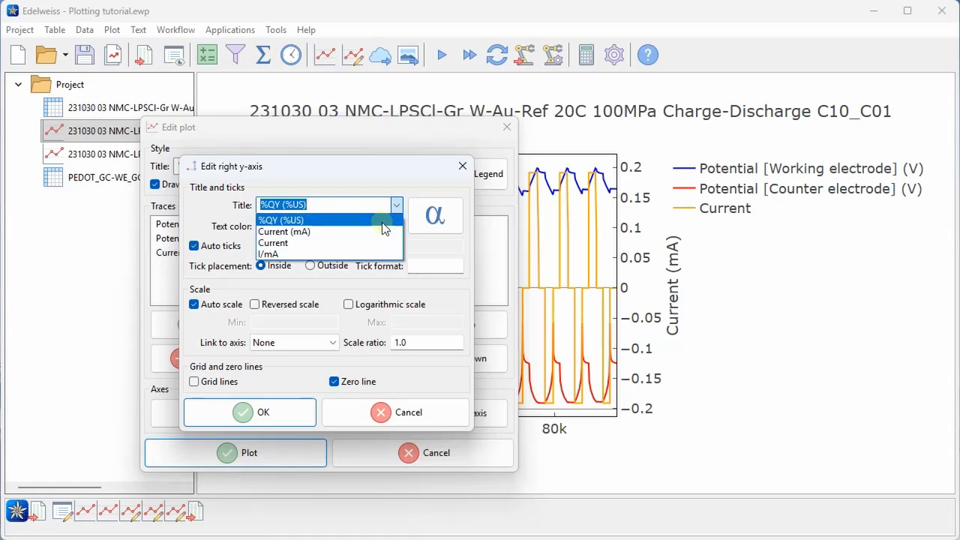
left_click(396, 205)
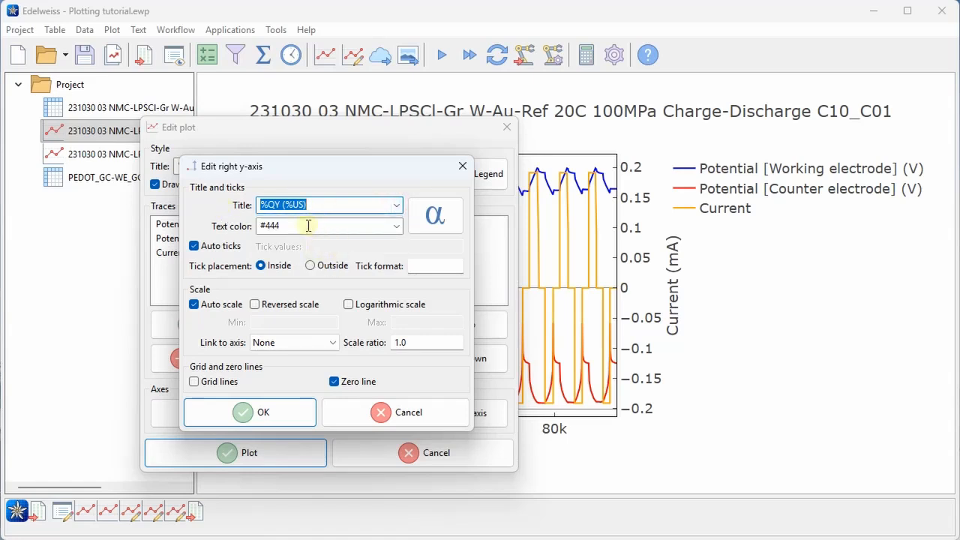
left_click(393, 227)
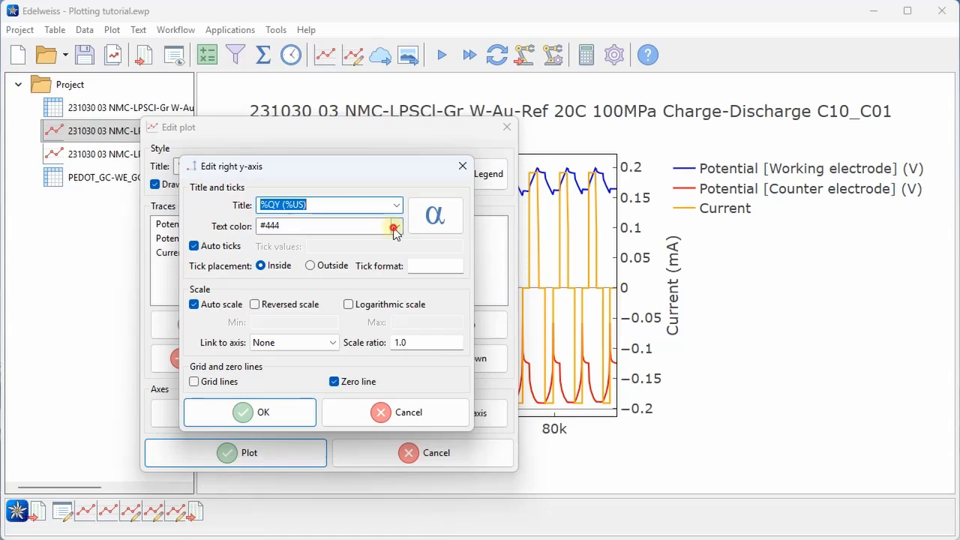
left_click(365, 264)
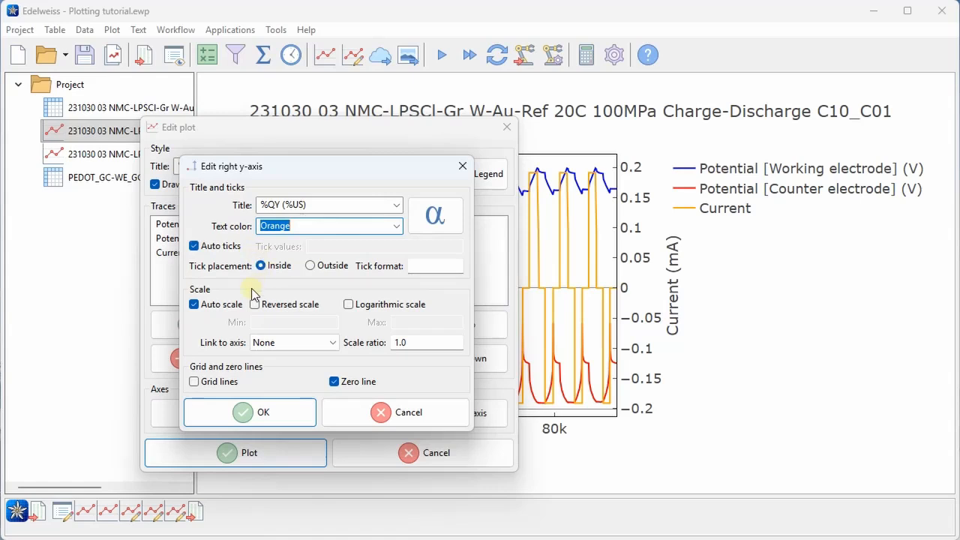
Turn off auto scale and fix the current axis range from -1 to 1
left_click(194, 304)
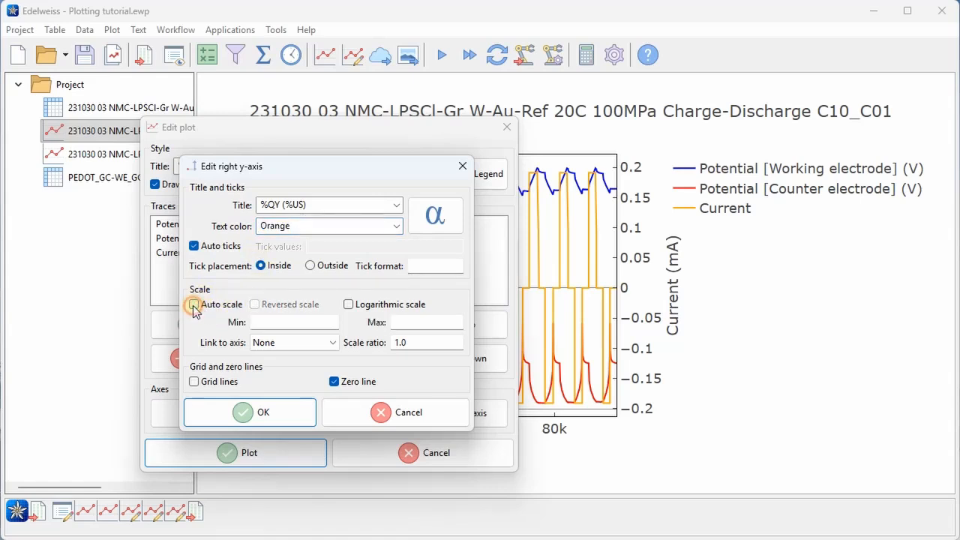
left_click(293, 321)
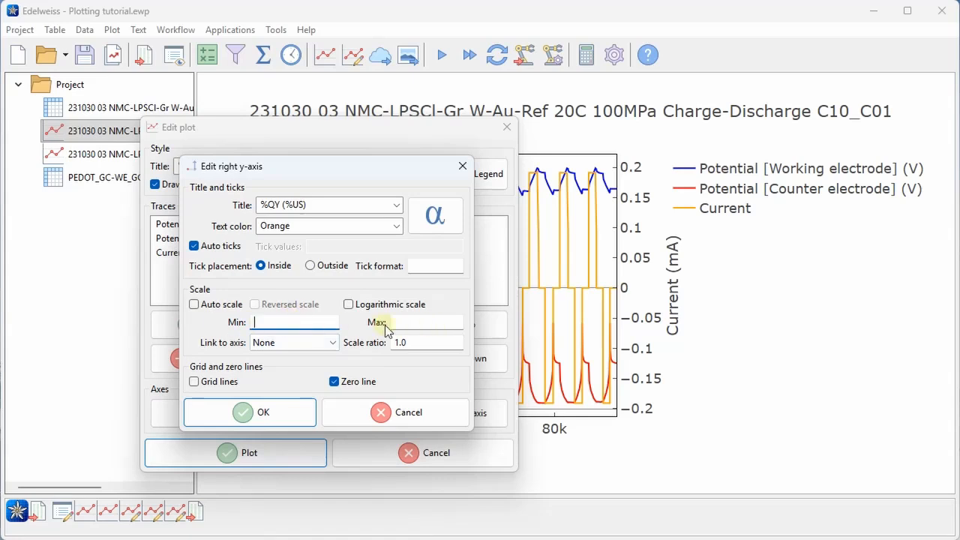
key("Tab")
type("1")
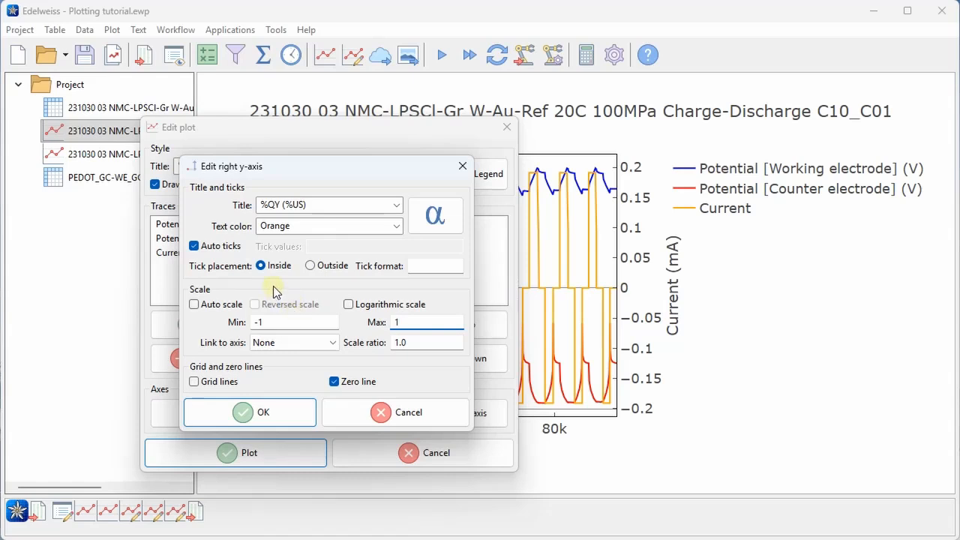
Set custom current-axis ticks at -0.2, 0 and 0.2 and redraw the plot
left_click(194, 246)
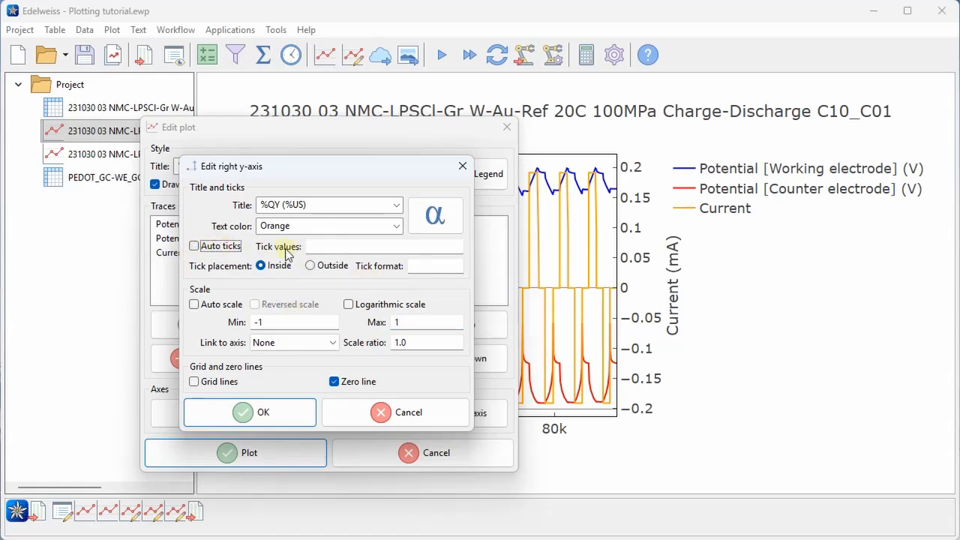
left_click(331, 245)
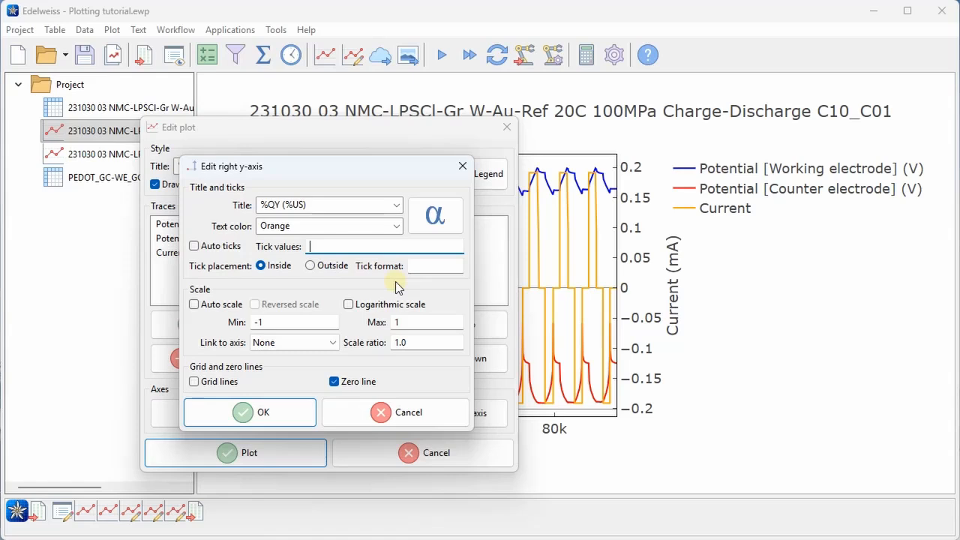
type("-0.2,0,0.2")
left_click(270, 415)
left_click(286, 447)
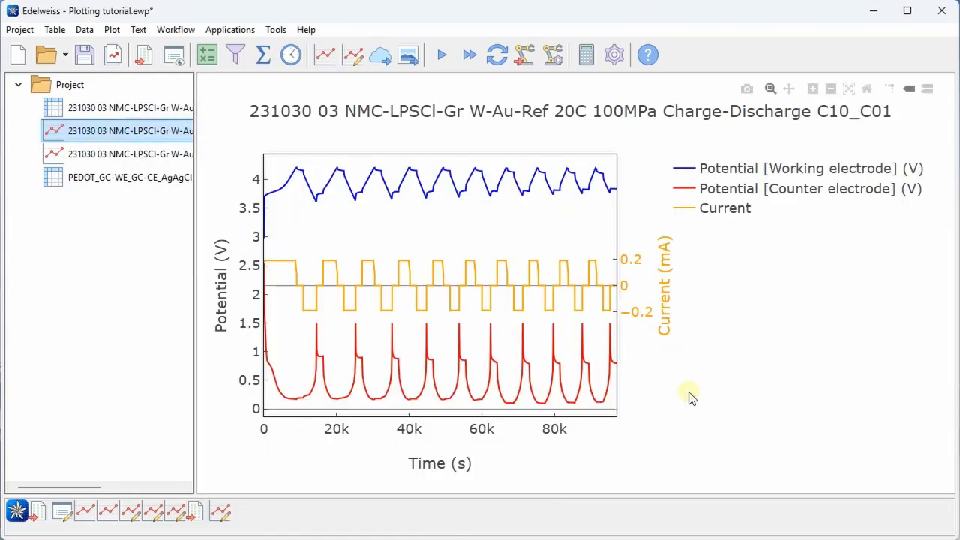
Zoom into two charge-discharge cycles and stretch the current axis to enlarge its trace
left_click(138, 111)
left_click(137, 128)
left_click_drag(395, 267, 562, 278)
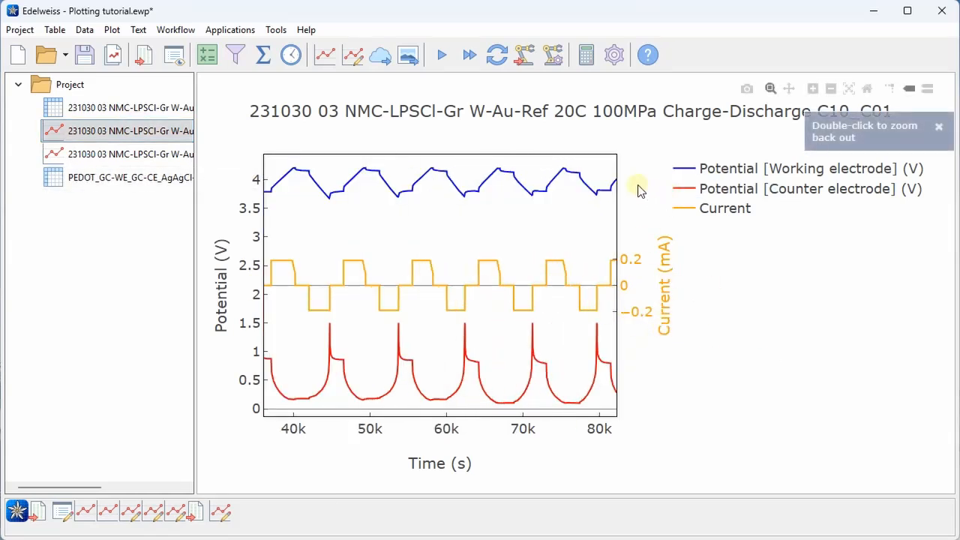
mouse_move(630, 170)
left_mouse_down()
mouse_move(620, 123)
mouse_move(595, 180)
left_mouse_up()
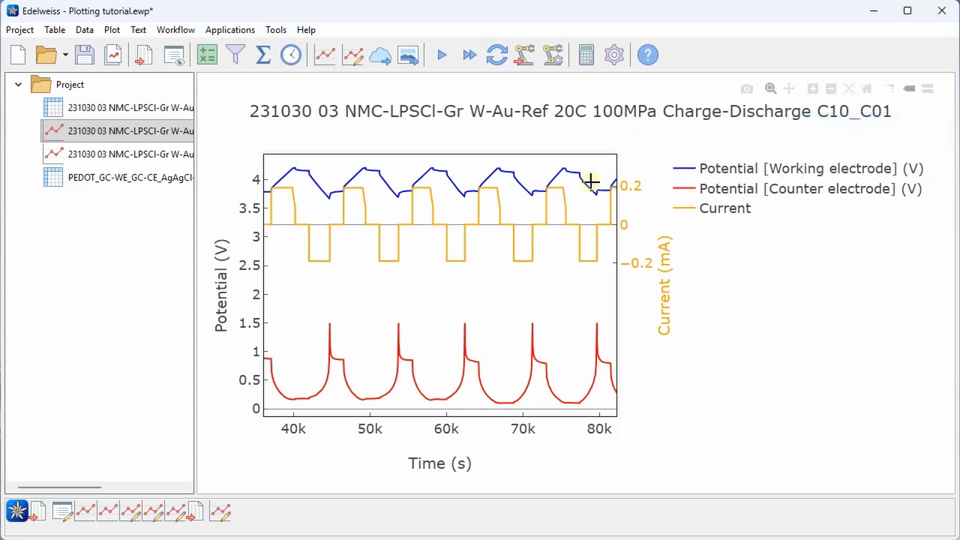
left_click_drag(384, 268, 531, 156)
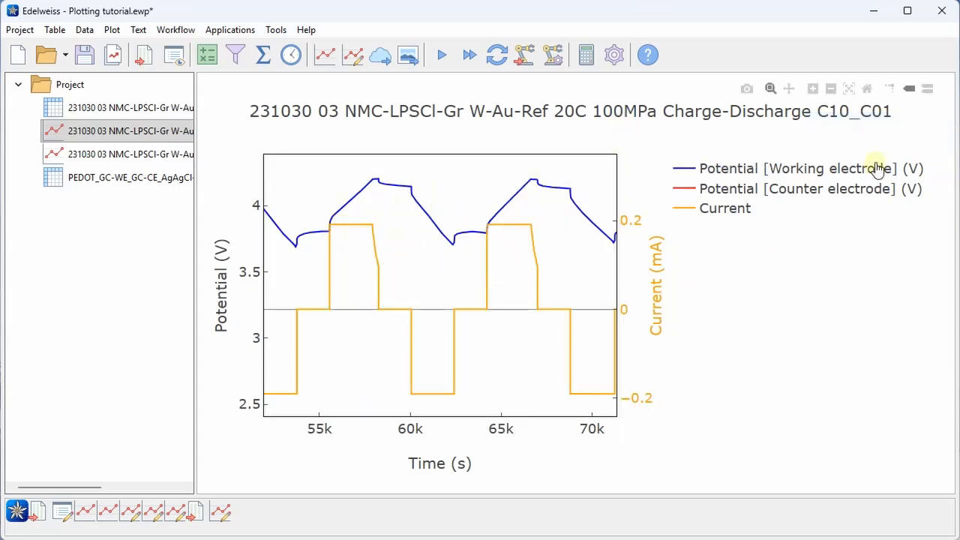
Reset and autoscale the plot back to the full time range
left_click(868, 90)
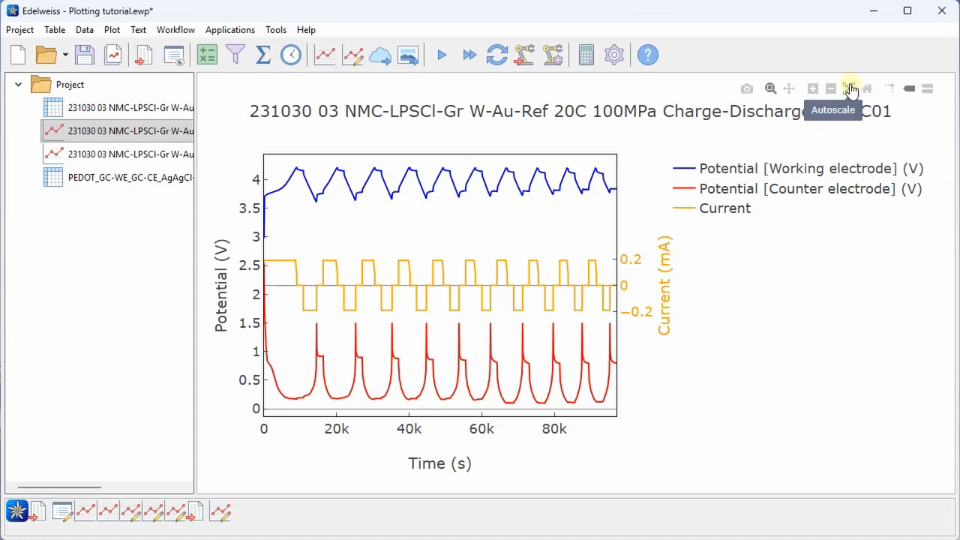
left_click(850, 91)
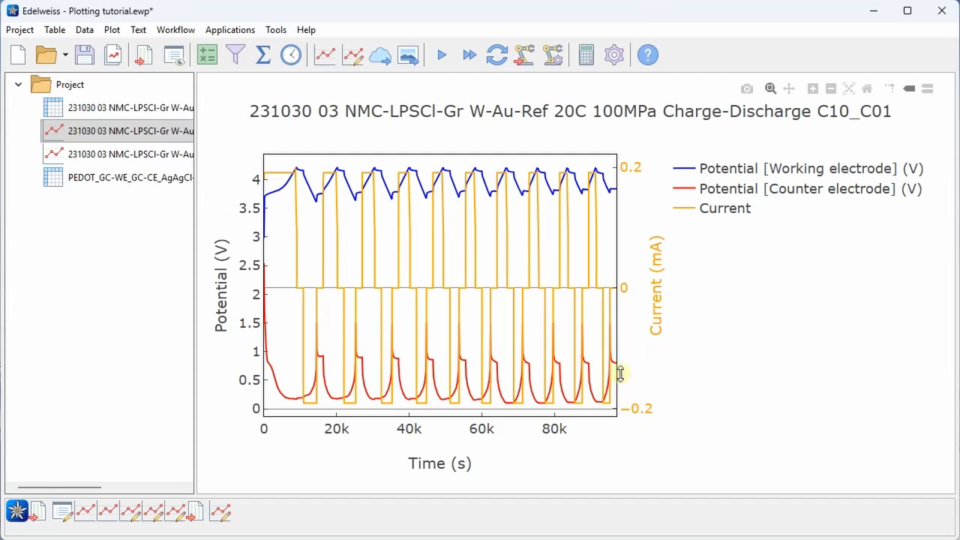
double_click(518, 224)
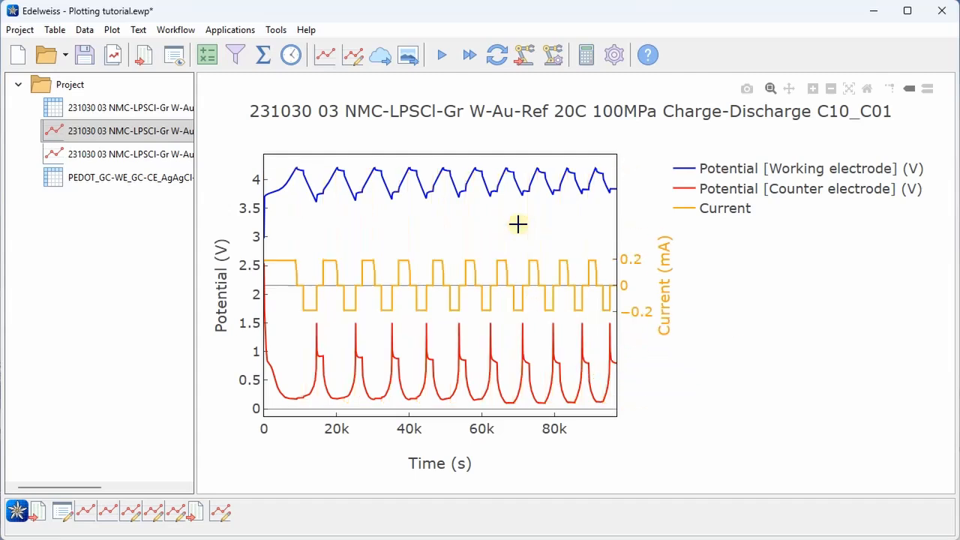
double_click(518, 223)
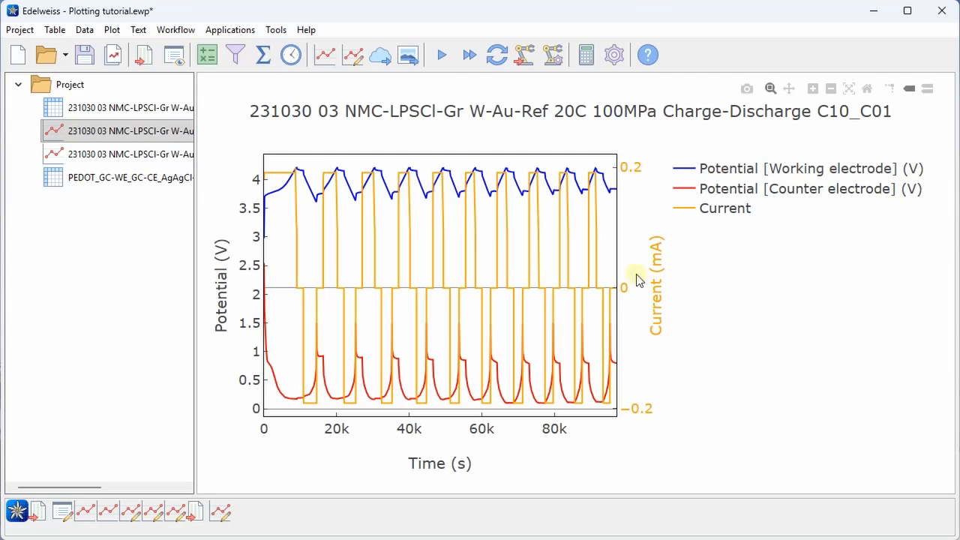
Turn on grid lines for the time axis
left_click(354, 57)
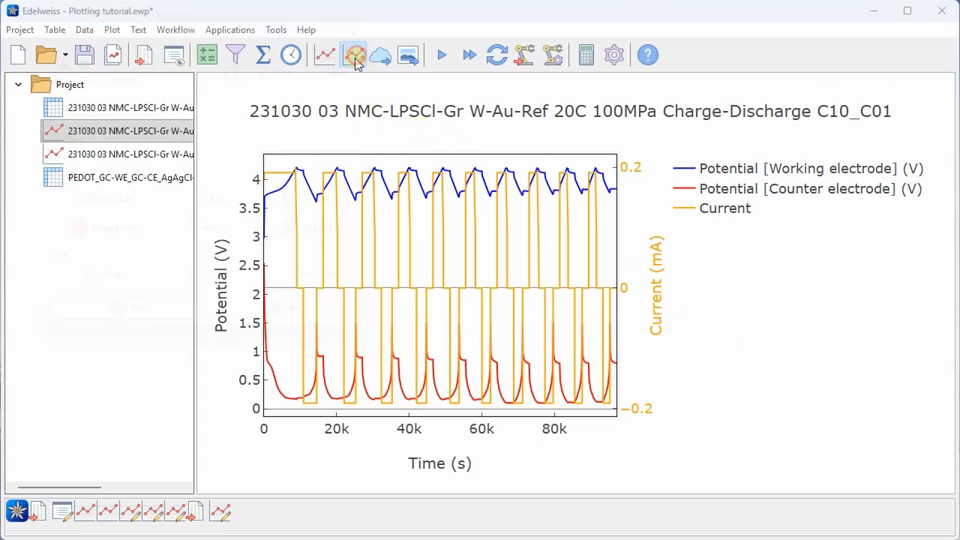
left_click(134, 297)
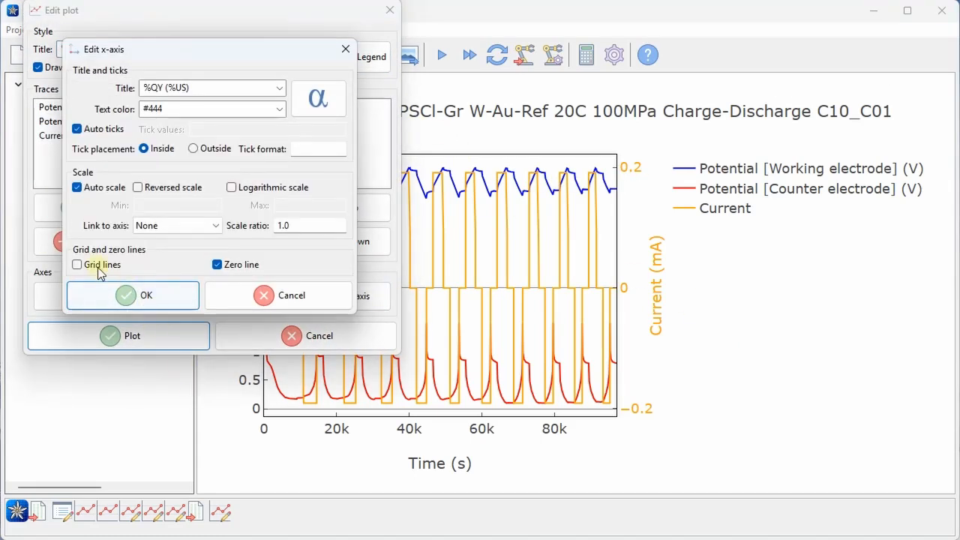
left_click(98, 268)
left_click(168, 300)
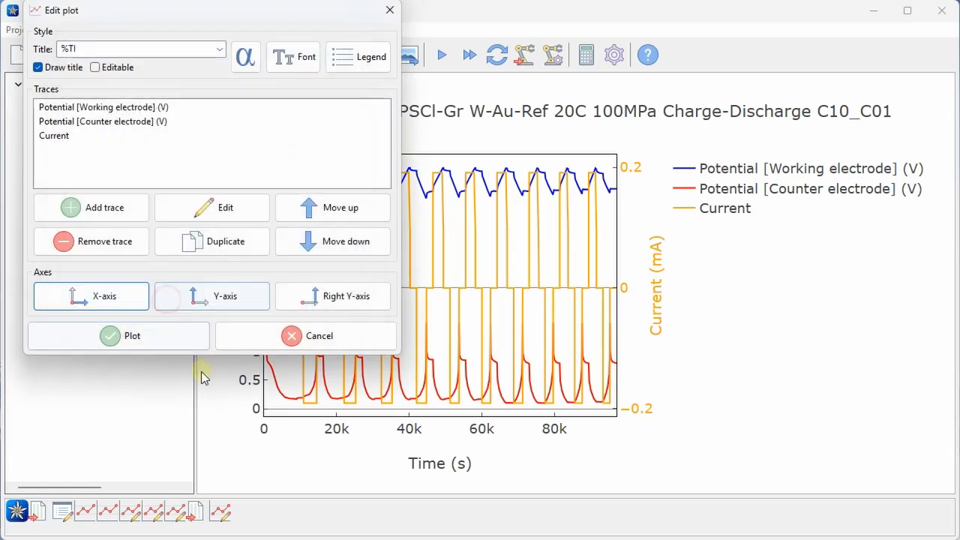
Turn on potential-axis grid lines and set its tick format to .3f
left_click(237, 297)
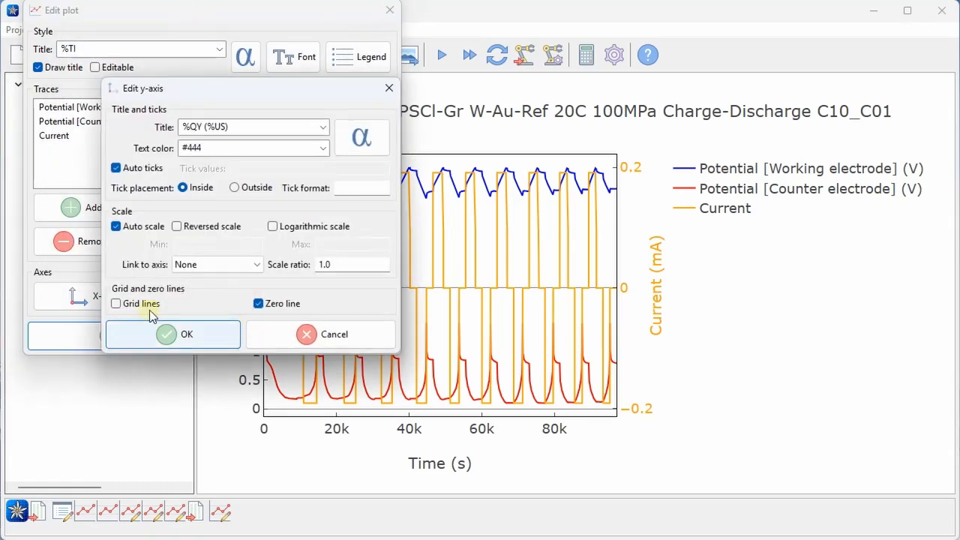
left_click(136, 306)
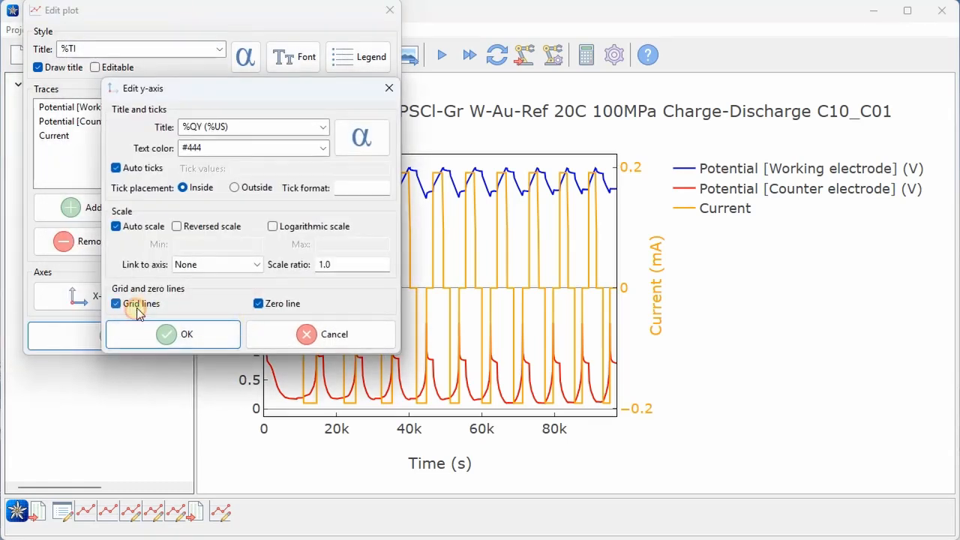
left_click(381, 189)
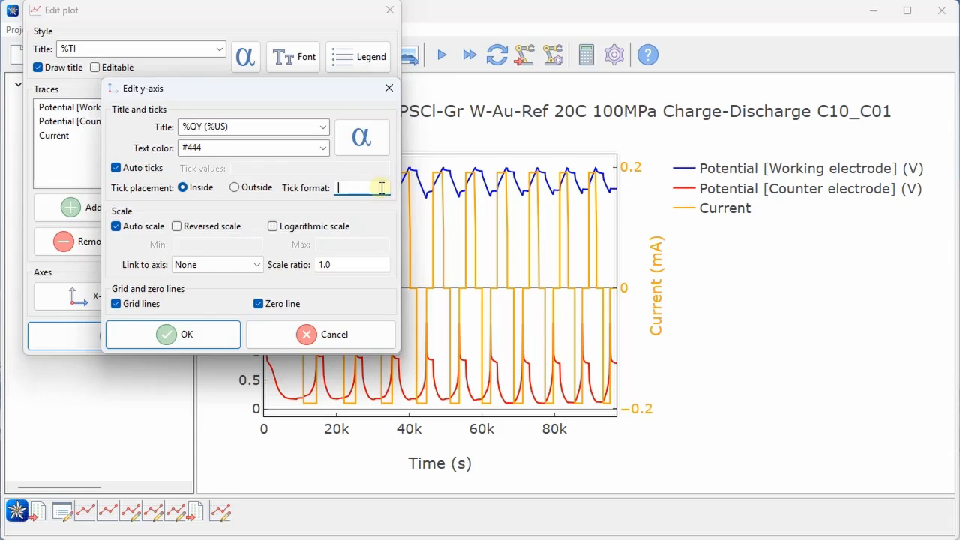
type(".3f")
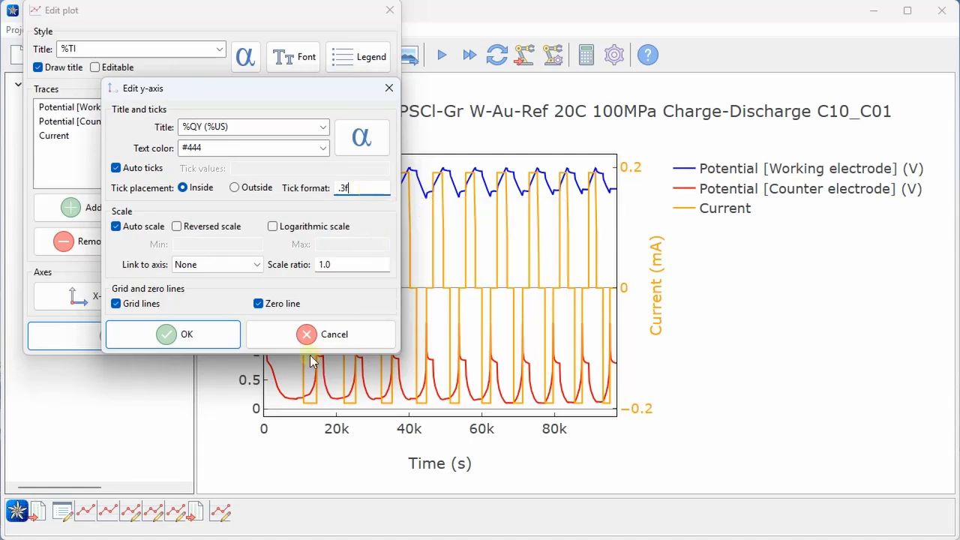
left_click(212, 337)
Redraw the plot with grid lines and 0.000–4.000 potential labels, then select the data table
left_click(178, 339)
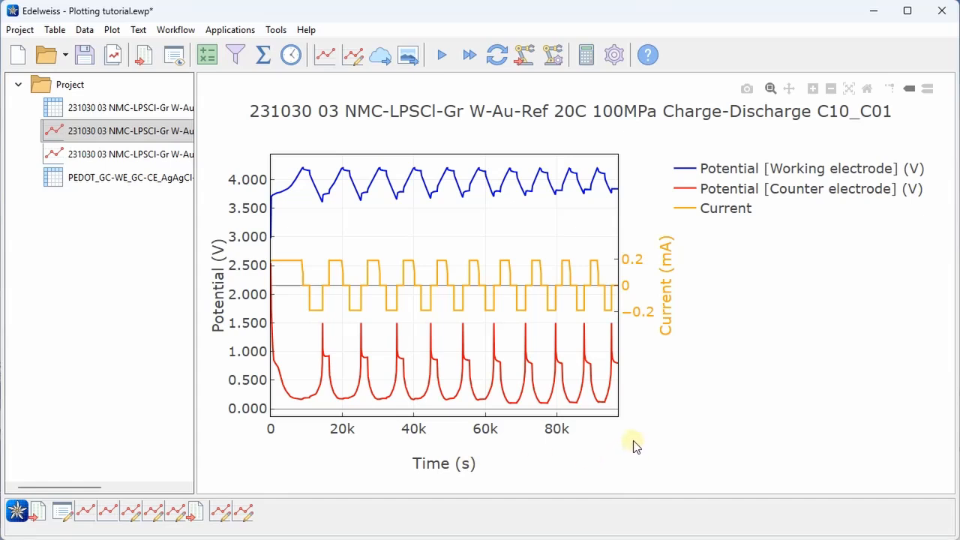
left_click(162, 113)
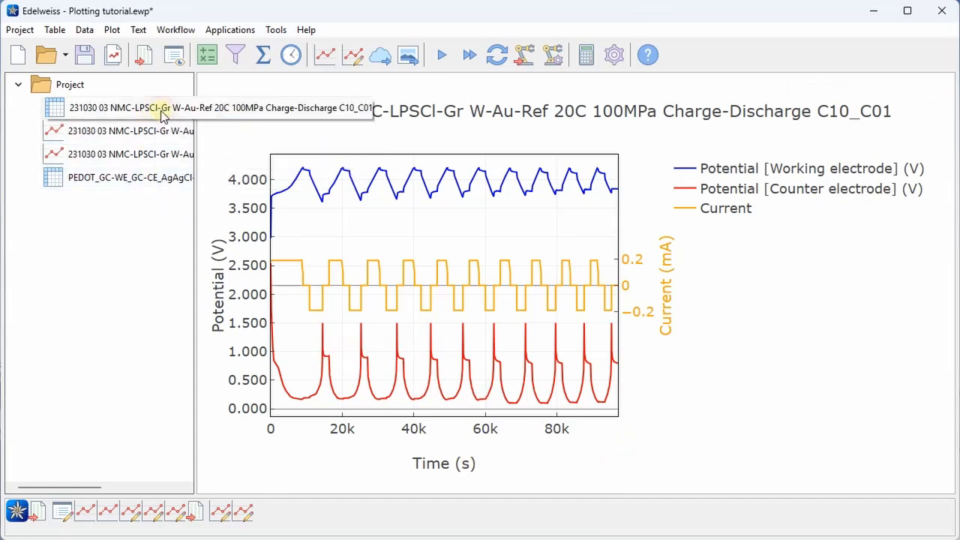
List the charge-discharge table's columns and select the time/s column
left_click(161, 113)
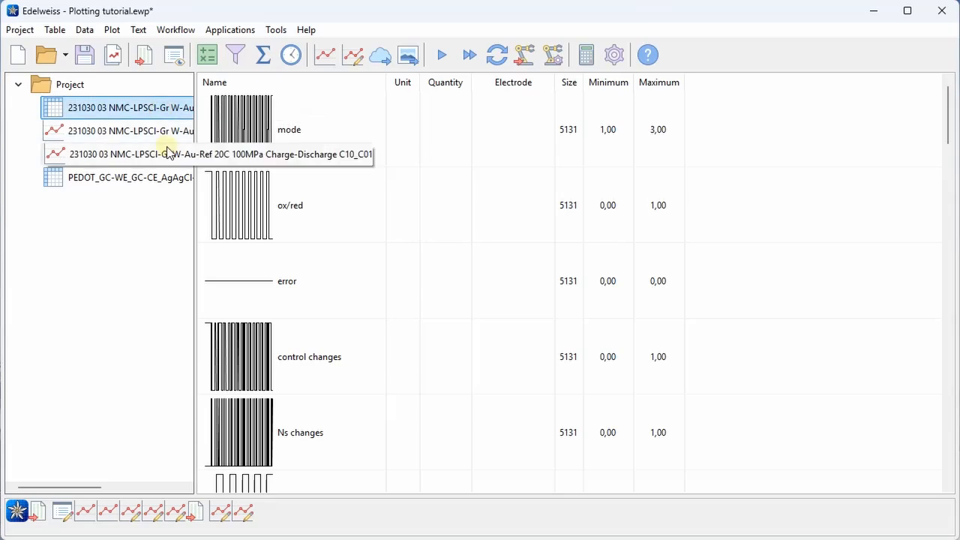
scroll(360, 260, "down", 5)
scroll(369, 259, "down", 3)
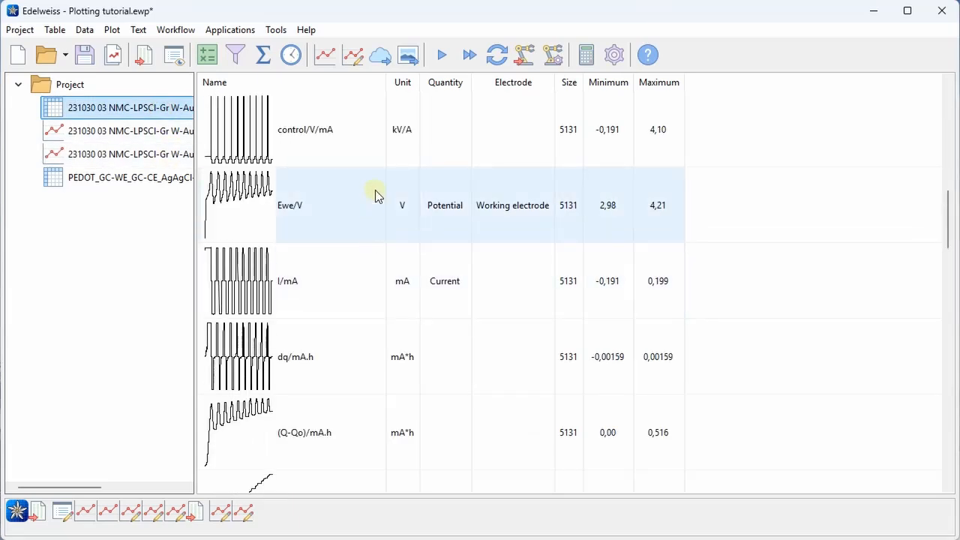
scroll(376, 195, "up", 3)
left_click(290, 279)
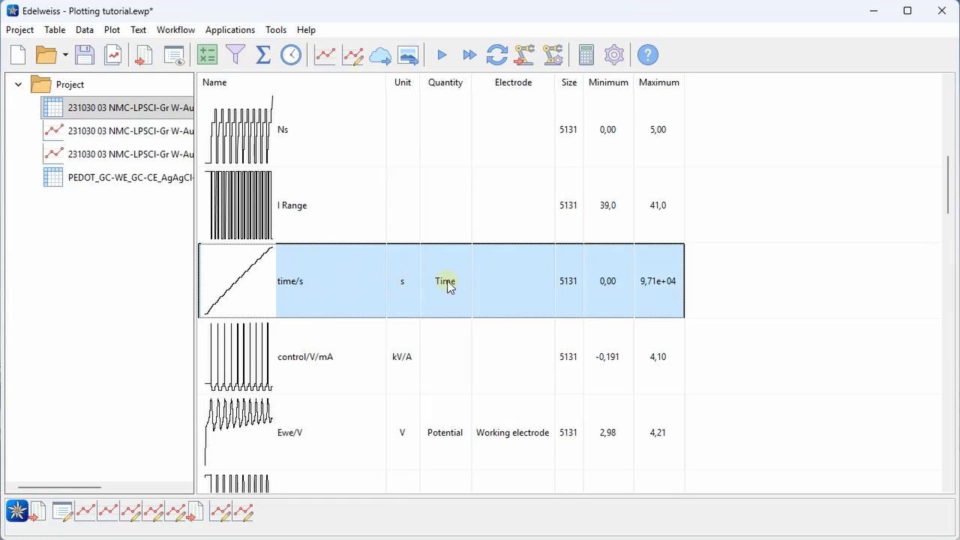
Convert time to hours (h) with recalculated values, review the plot, then open the PEDOT table
left_click(85, 33)
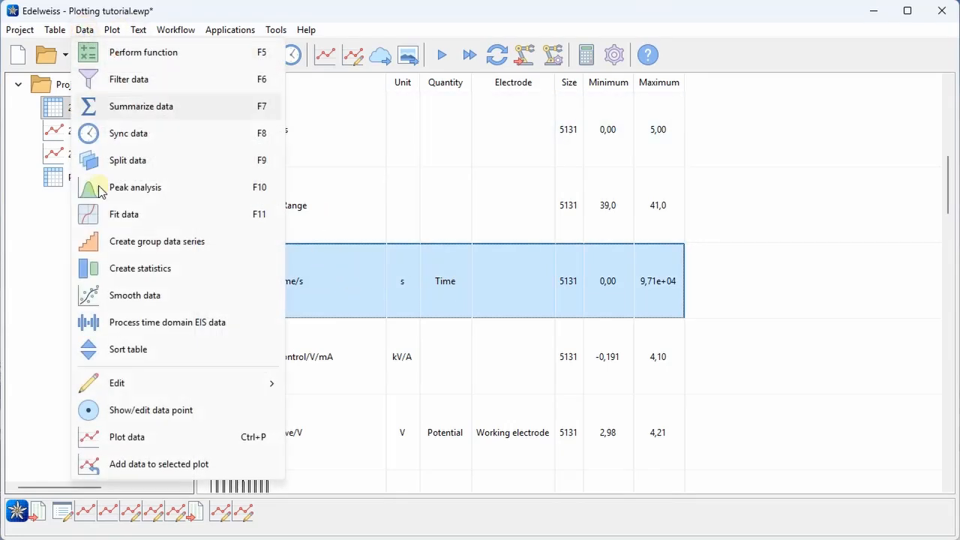
mouse_move(134, 387)
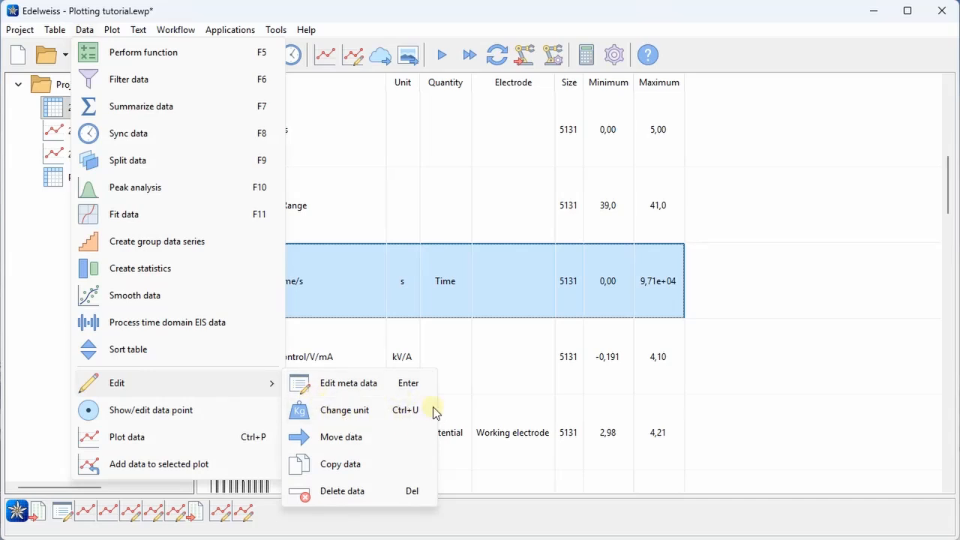
left_click(377, 413)
type("h")
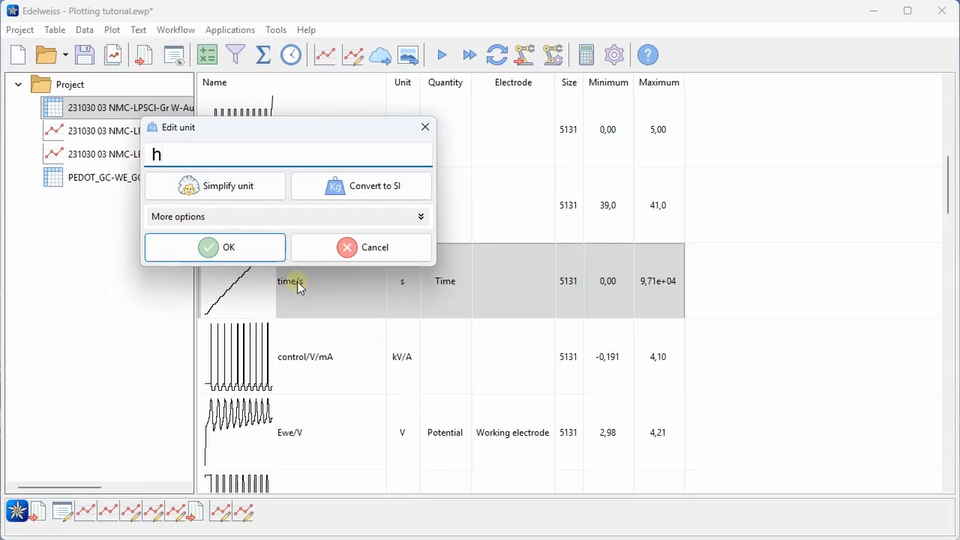
left_click(240, 249)
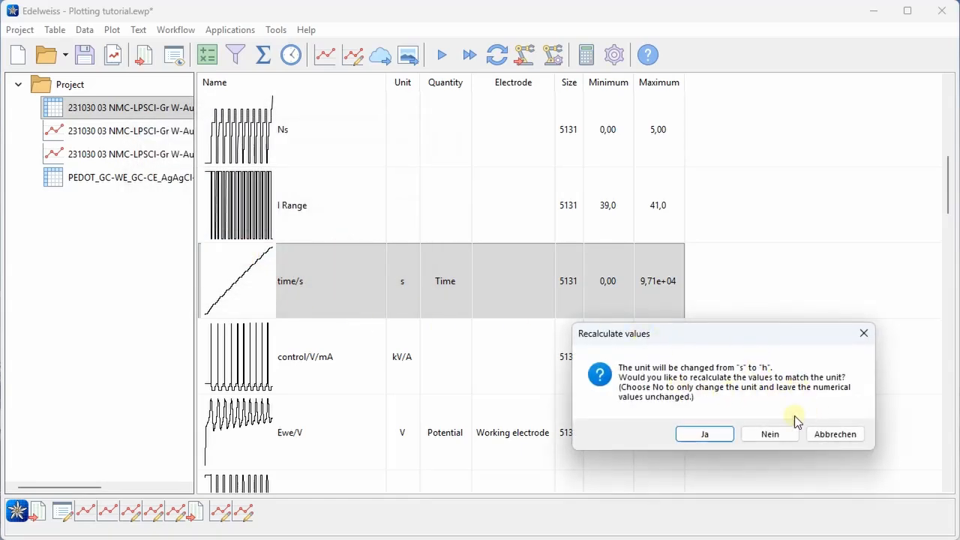
left_click(705, 435)
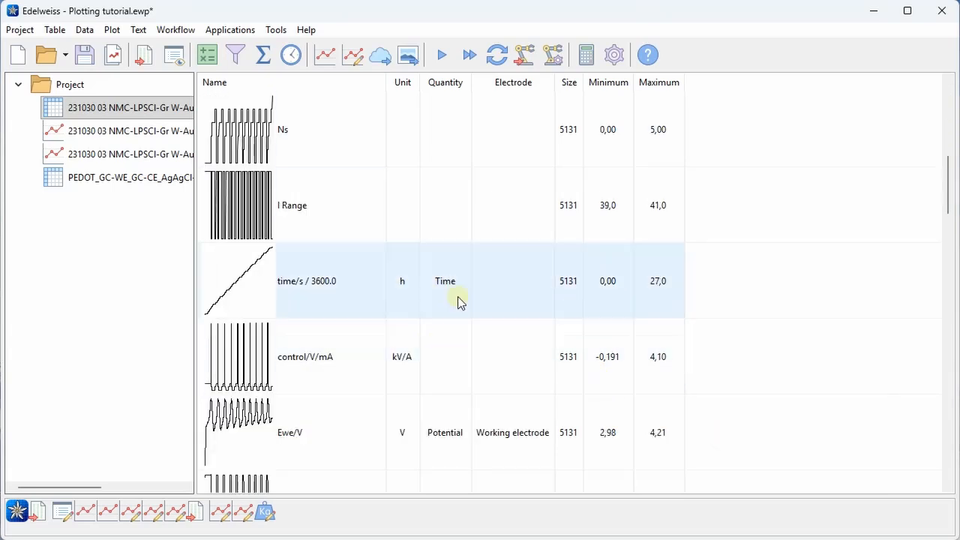
left_click(140, 134)
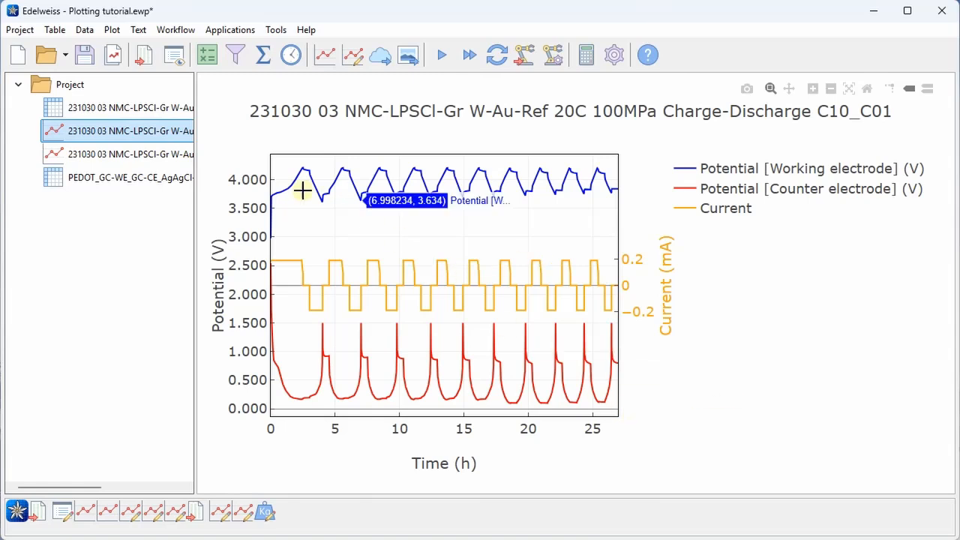
left_click(167, 177)
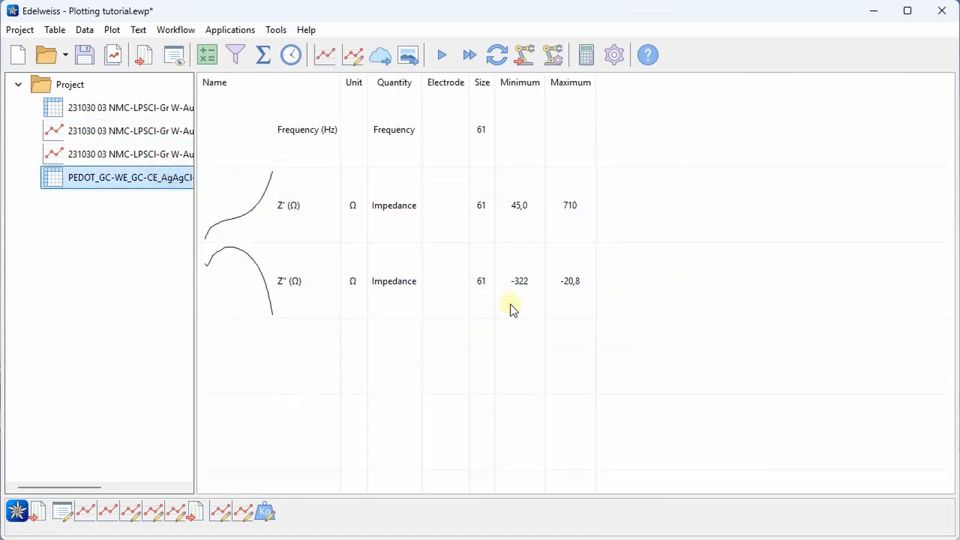
Start a new plot of Z'' against Z' from the PEDOT table
left_click(441, 222)
left_click(444, 270, "ctrl")
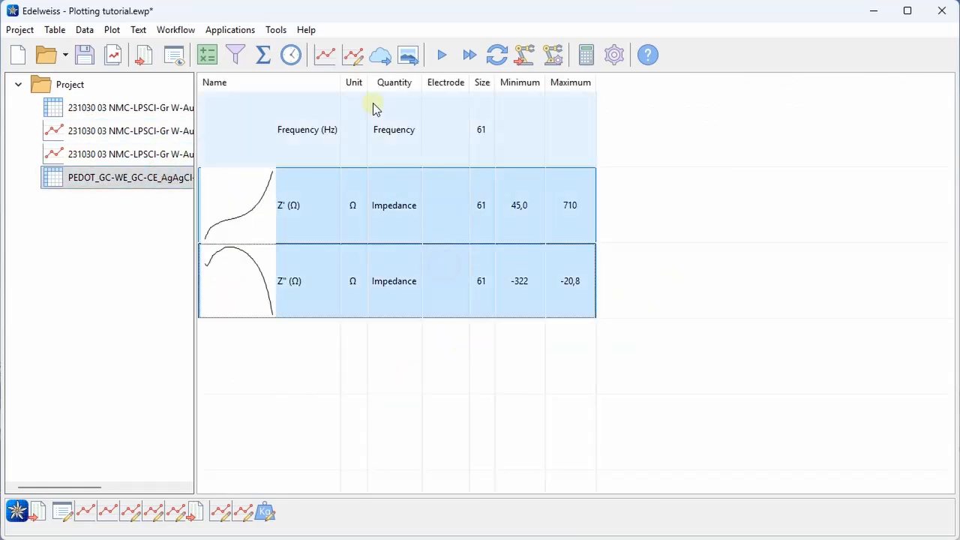
left_click(324, 55)
Set the Impedance trace markers to Largest size and create the plot
double_click(253, 245)
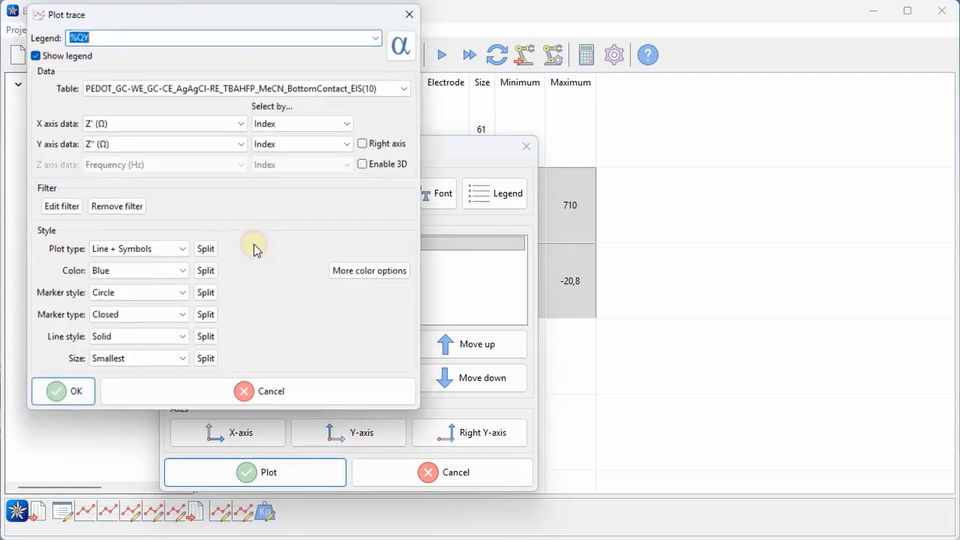
left_click(120, 363)
left_click(127, 434)
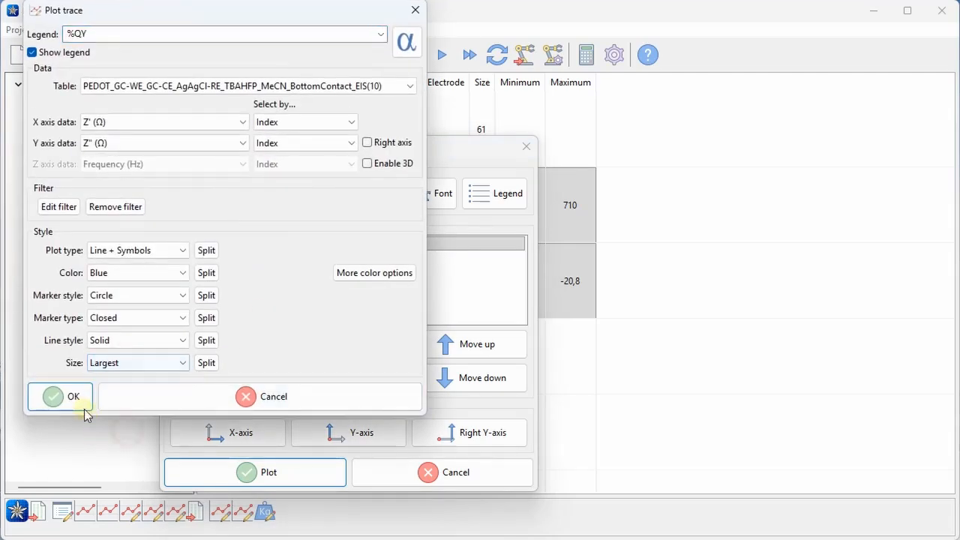
left_click(75, 398)
left_click(328, 480)
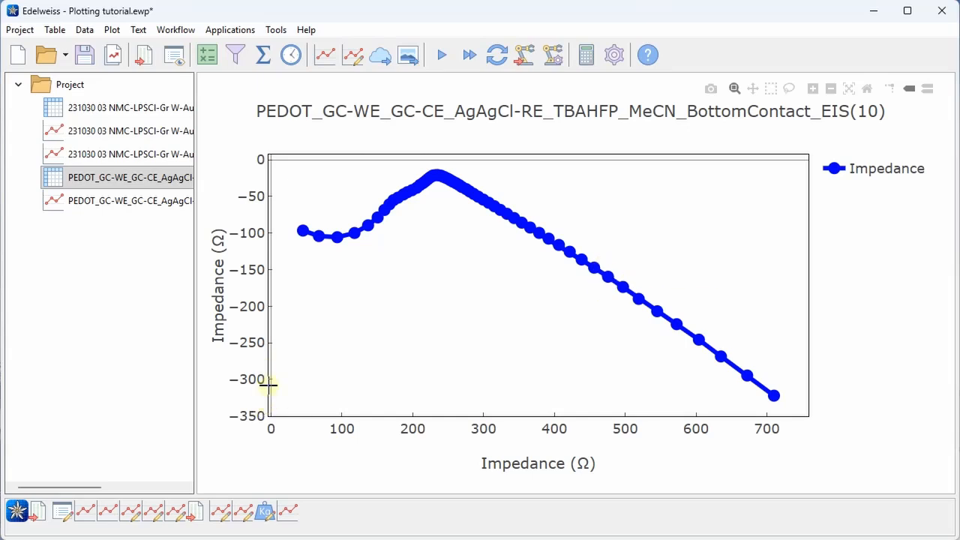
left_click_drag(260, 405, 260, 476)
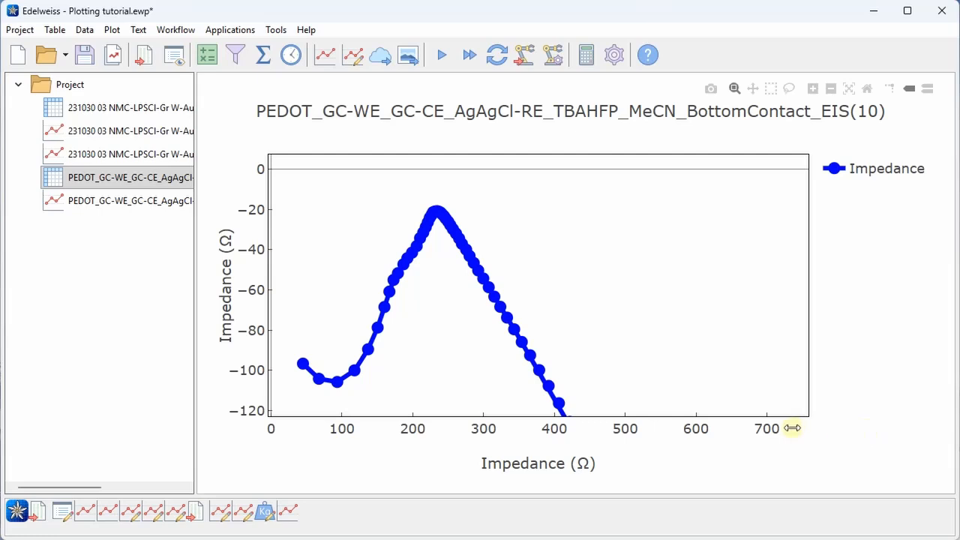
left_click_drag(793, 427, 917, 427)
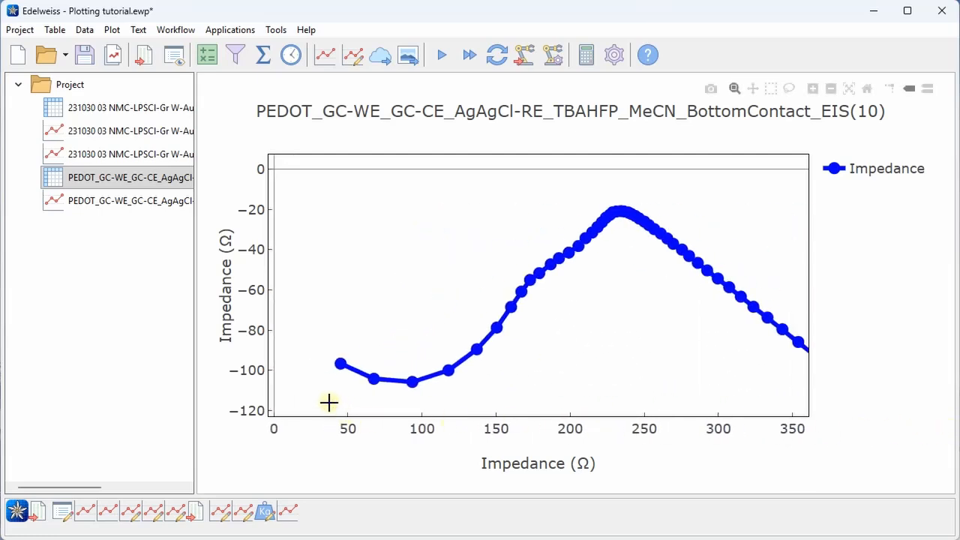
left_click_drag(329, 402, 636, 204)
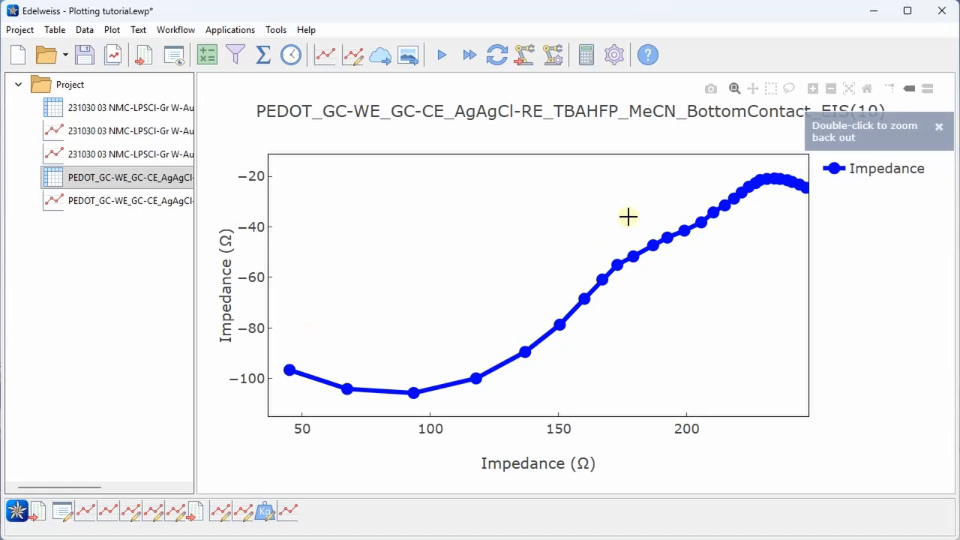
double_click(428, 297)
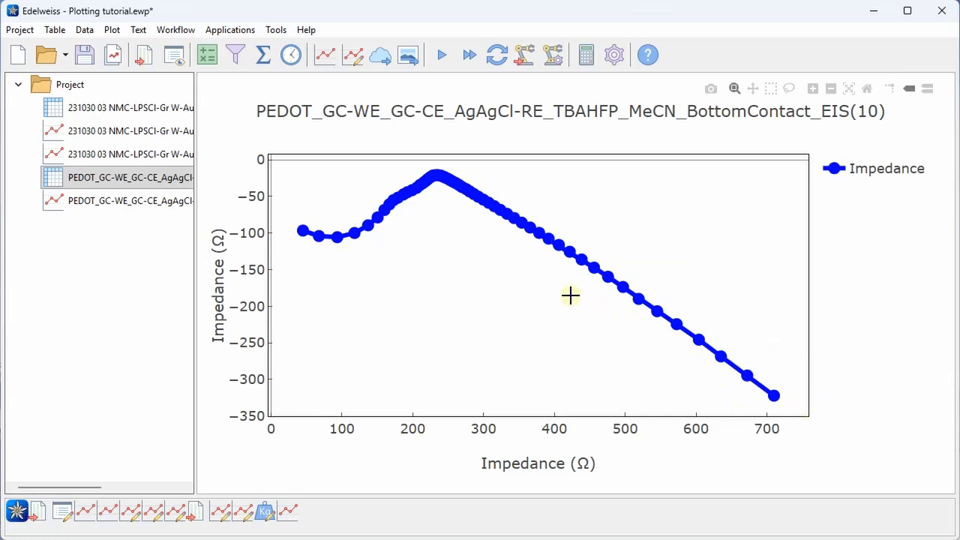
Reverse the PEDOT EIS y-axis, link it to the X axis, and redraw
left_click(357, 58)
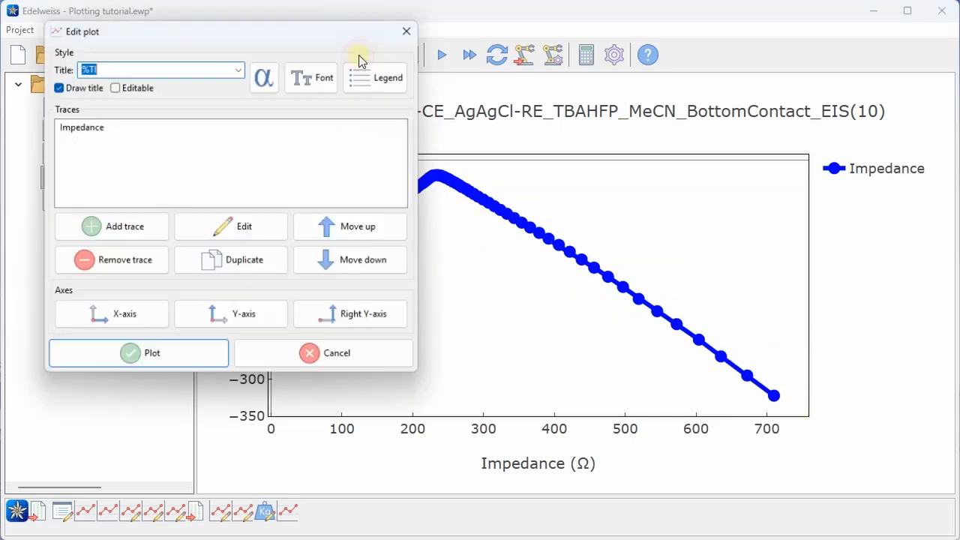
left_click(266, 316)
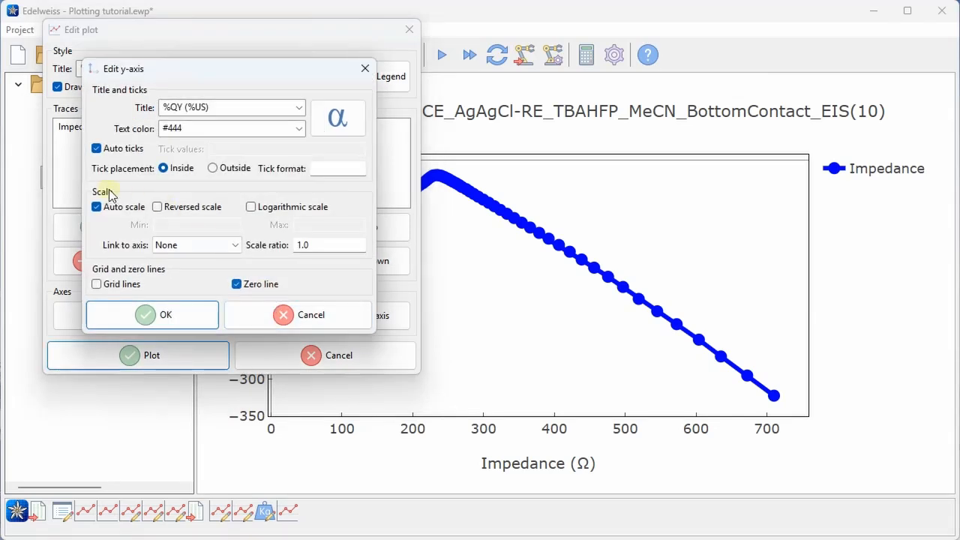
left_click(182, 210)
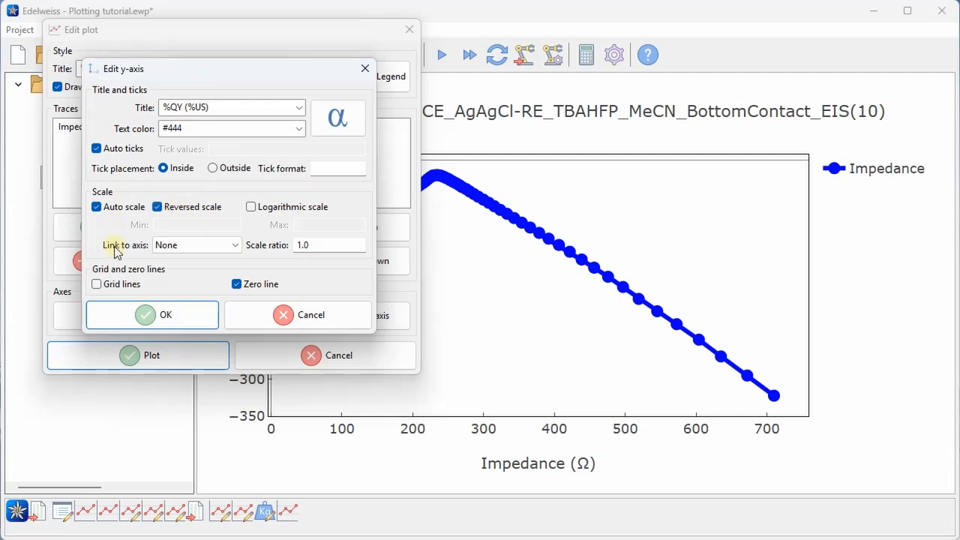
left_click(187, 246)
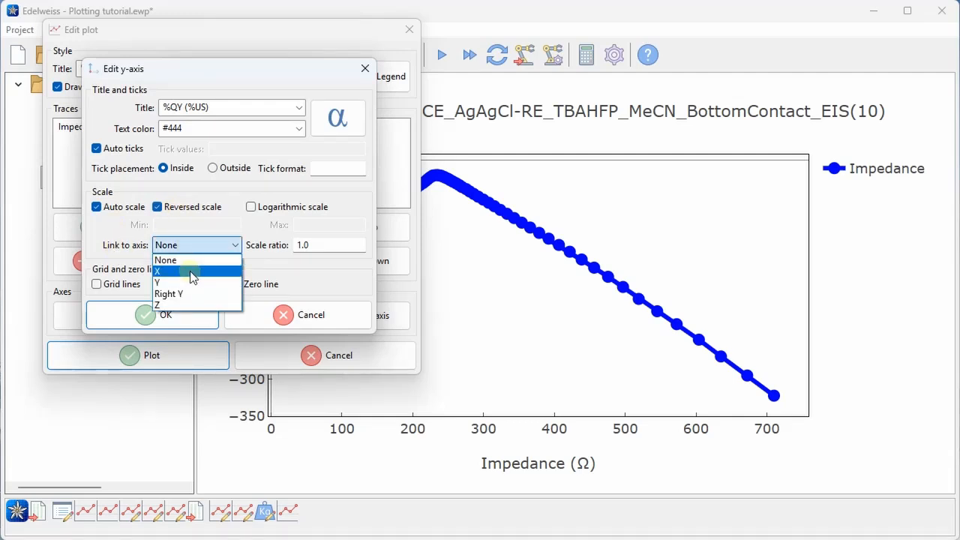
left_click(192, 274)
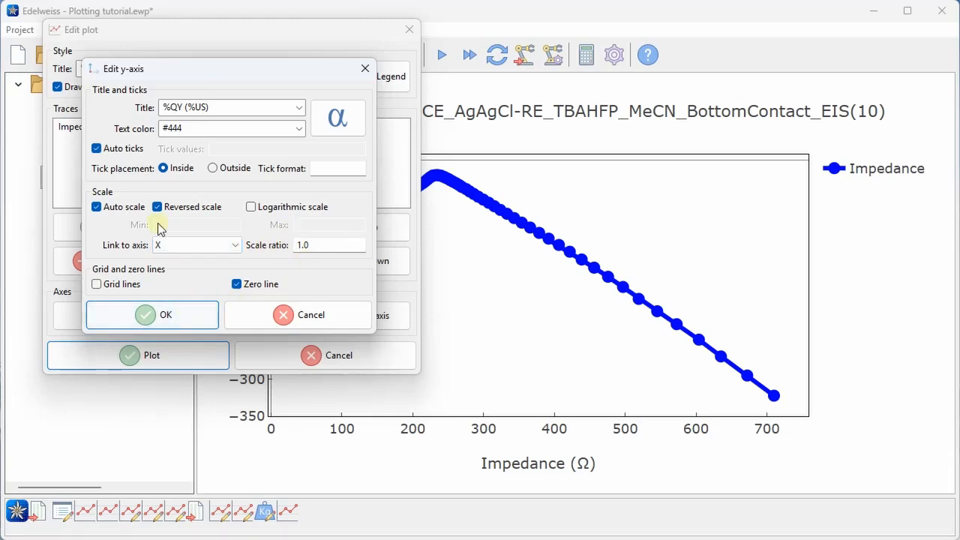
left_click(189, 320)
left_click(191, 351)
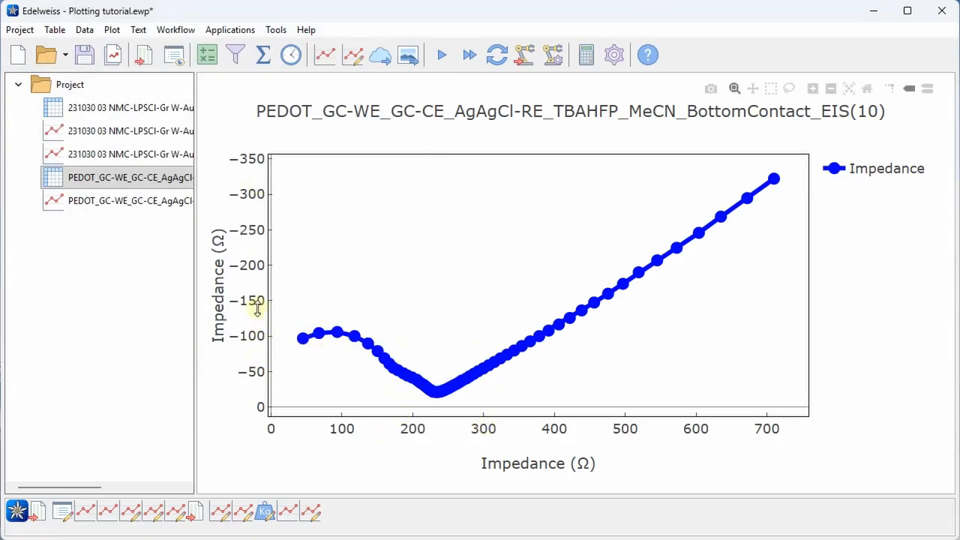
left_click_drag(796, 424, 756, 424)
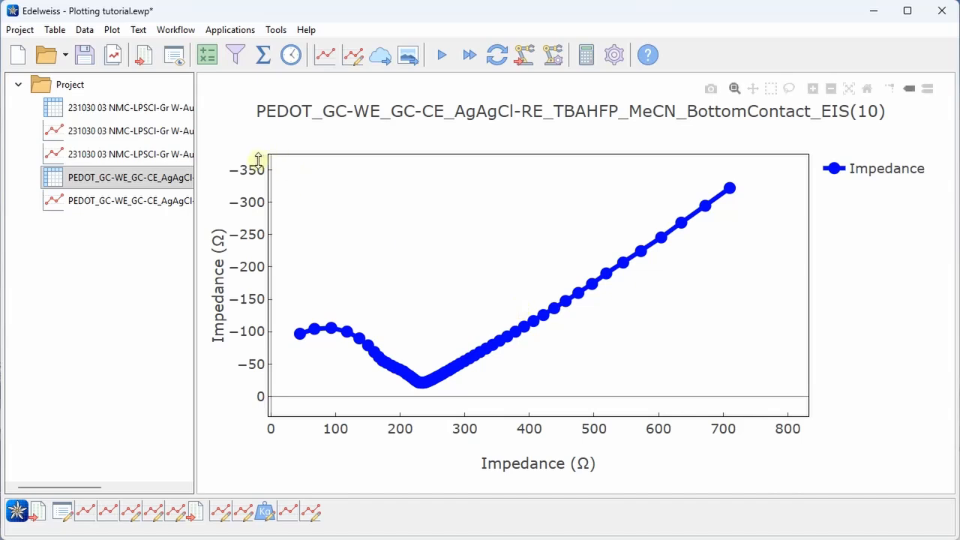
left_click_drag(251, 156, 219, 203)
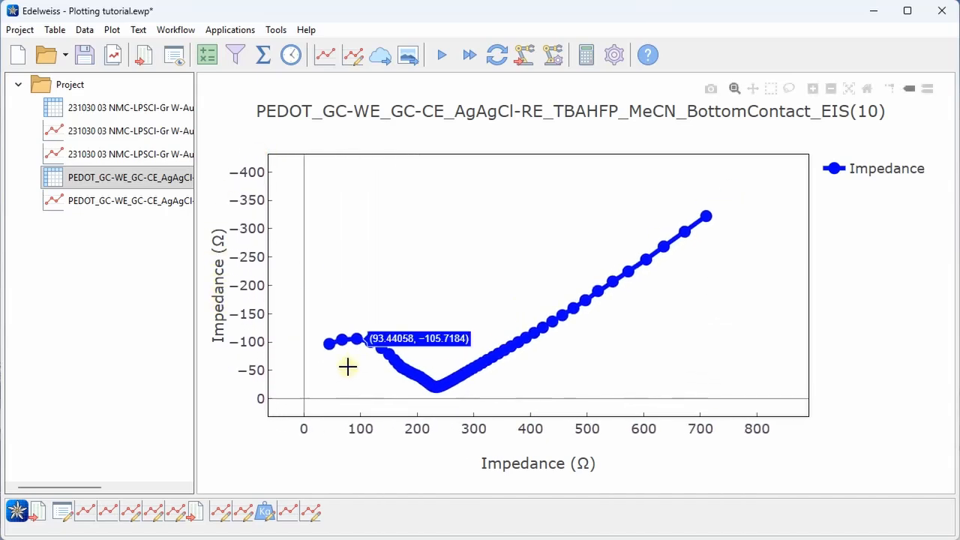
left_click_drag(317, 405, 616, 266)
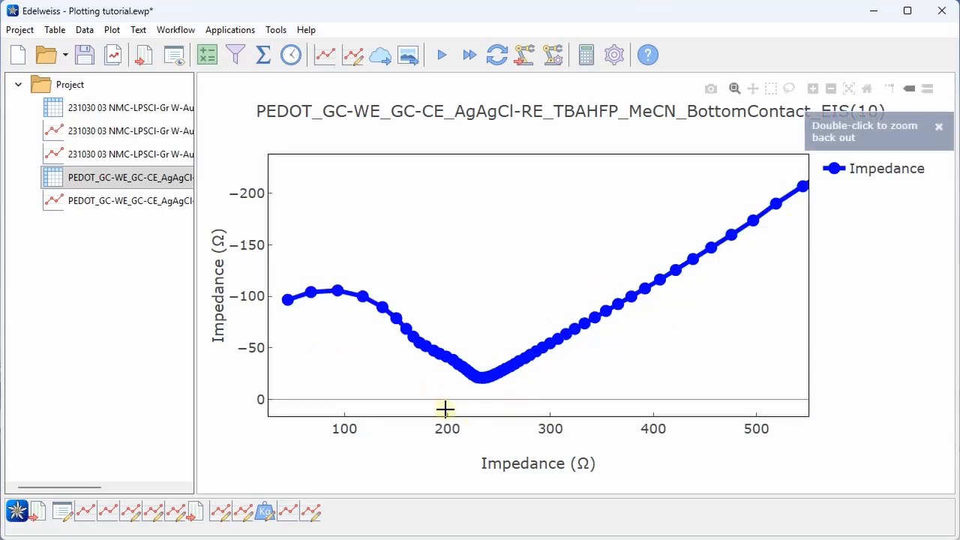
double_click(745, 359)
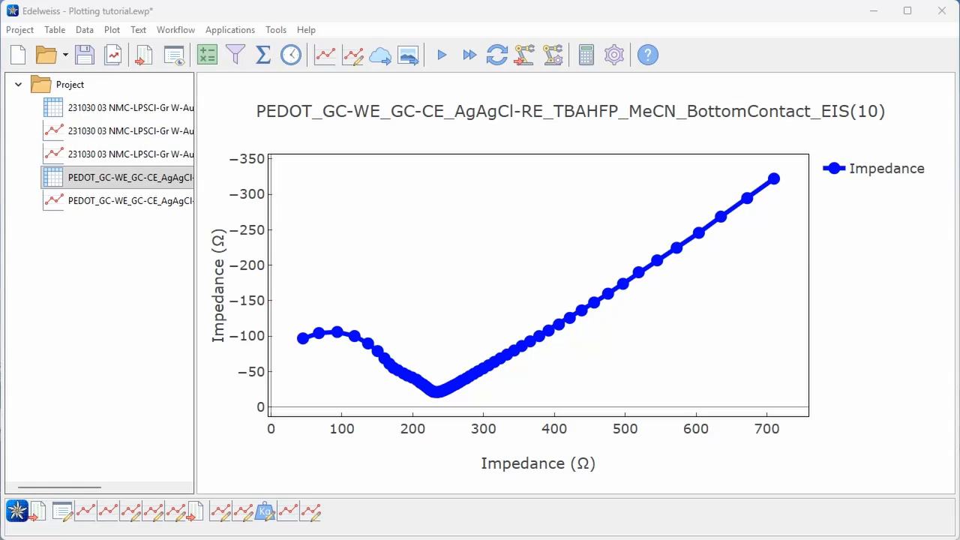
left_click(149, 174)
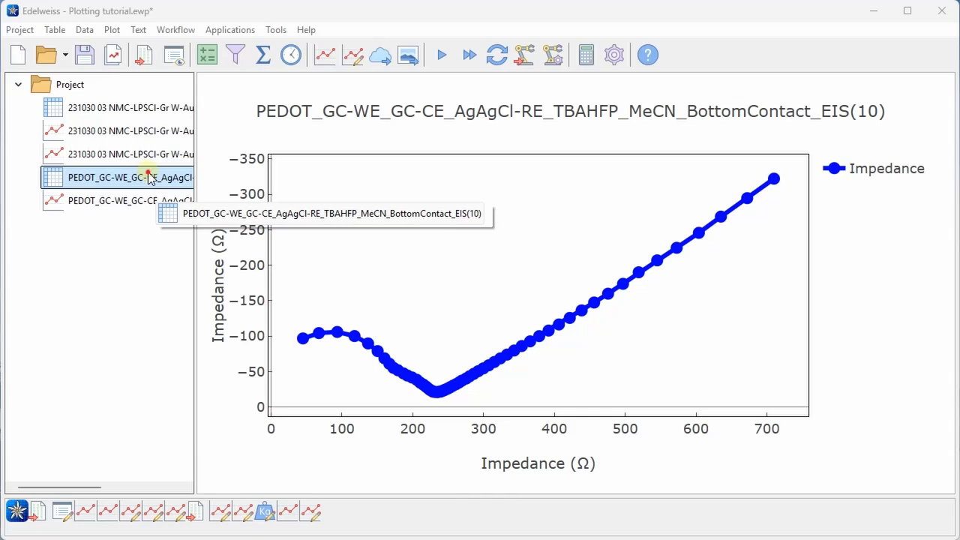
Select the Z' and Z'' series in the PEDOT EIS data table
double_click(149, 175)
left_click(324, 208)
left_click(343, 263, "ctrl")
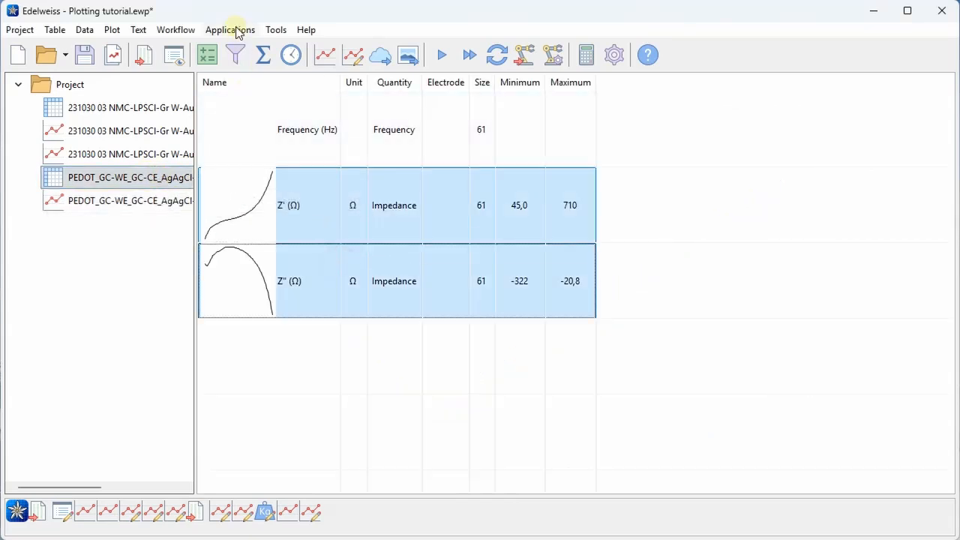
Create a reversed Nyquist plot from the EIS application and rescale its x-axis
left_click(236, 30)
mouse_move(240, 53)
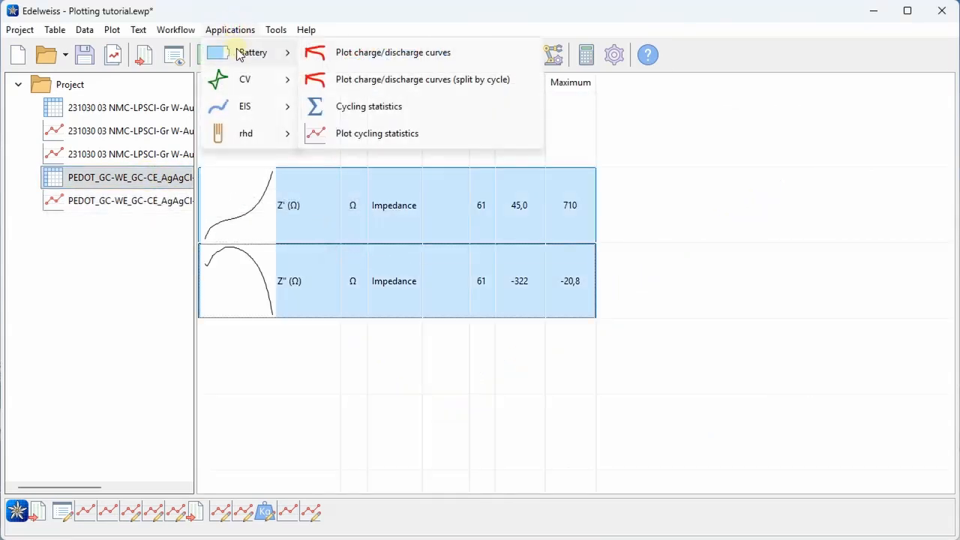
mouse_move(255, 79)
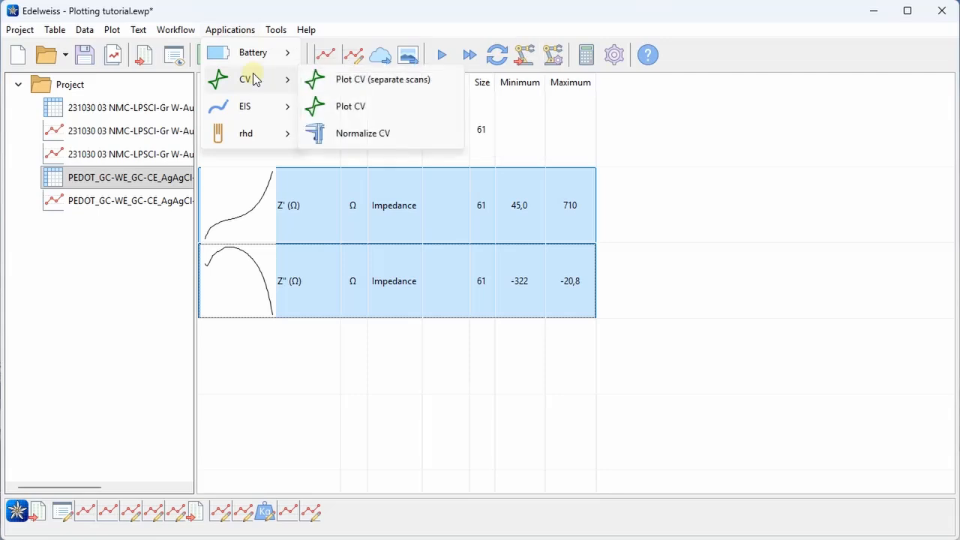
mouse_move(252, 110)
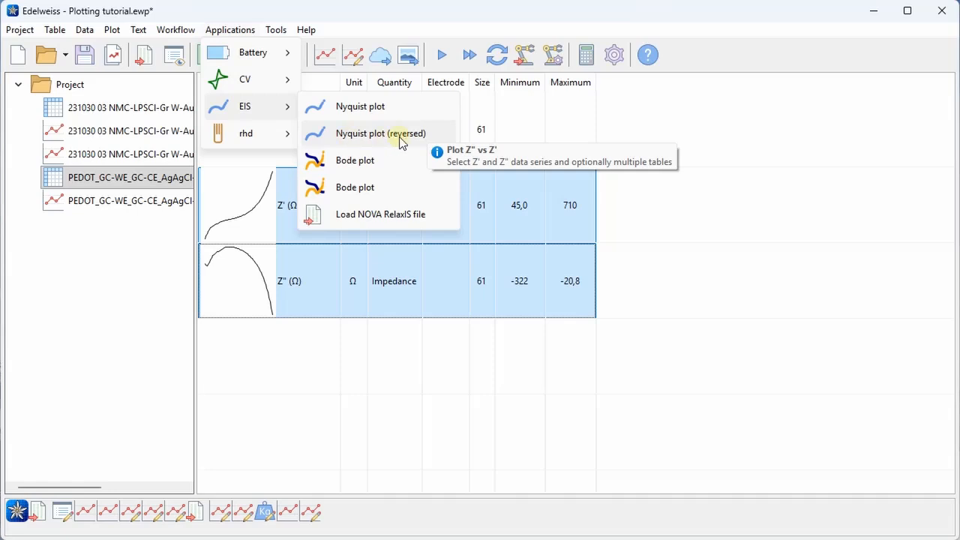
left_click(400, 140)
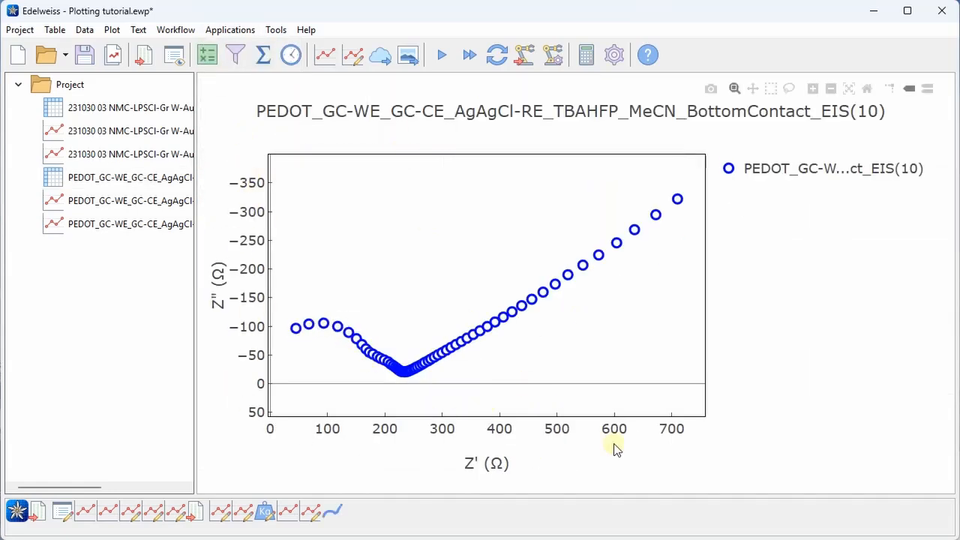
mouse_move(699, 428)
left_mouse_down()
mouse_move(533, 428)
mouse_move(696, 439)
left_mouse_up()
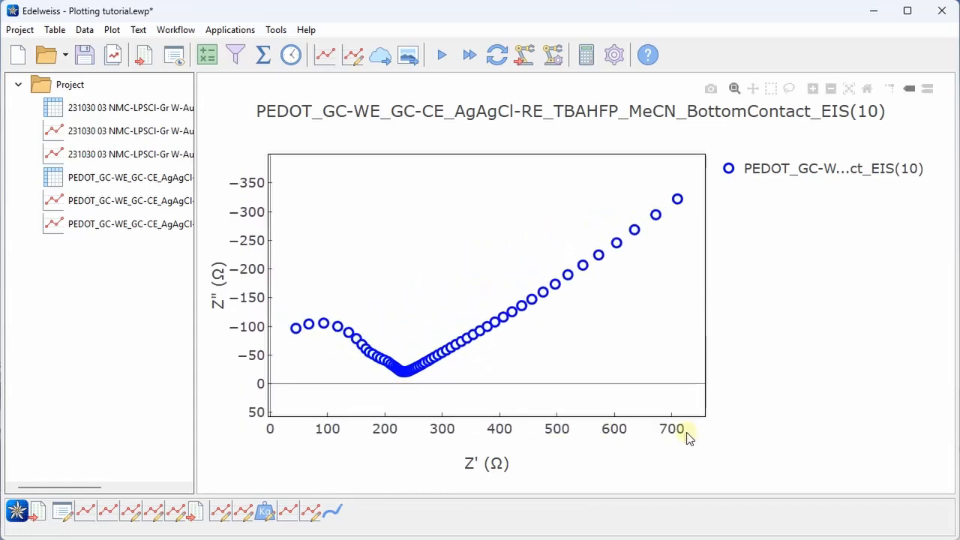